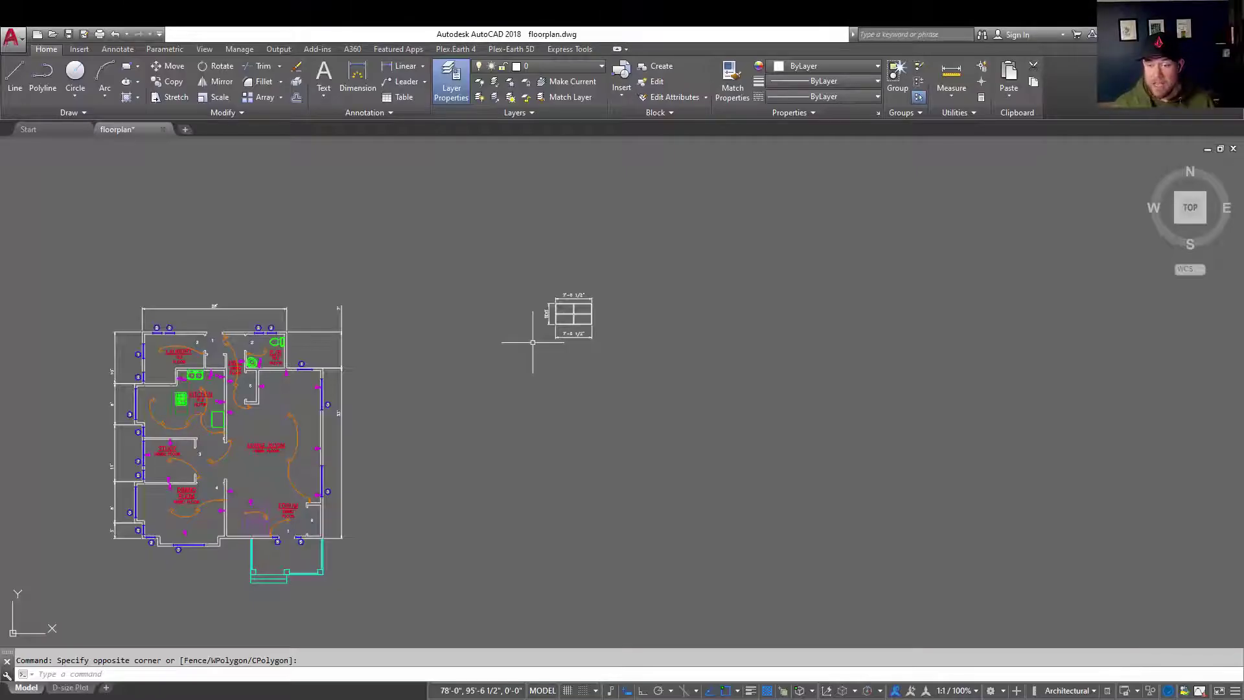
- Zoom in on the window detail and try a grip stretch on the top 7'-0 1/2" dimension, then cancel it
{"action": "scroll", "coordinate": [606, 292], "scroll_direction": "up", "scroll_amount": 5}
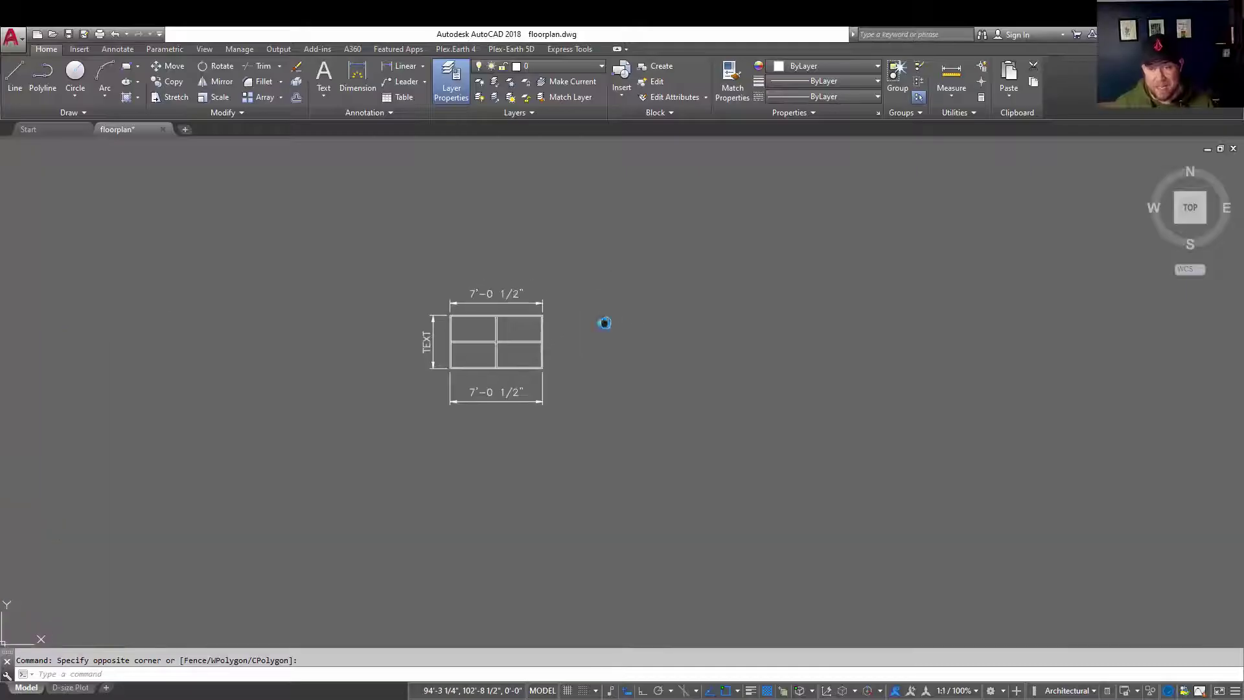
{"action": "middle_click_drag", "start_coordinate": [604, 323], "coordinate": [572, 350]}
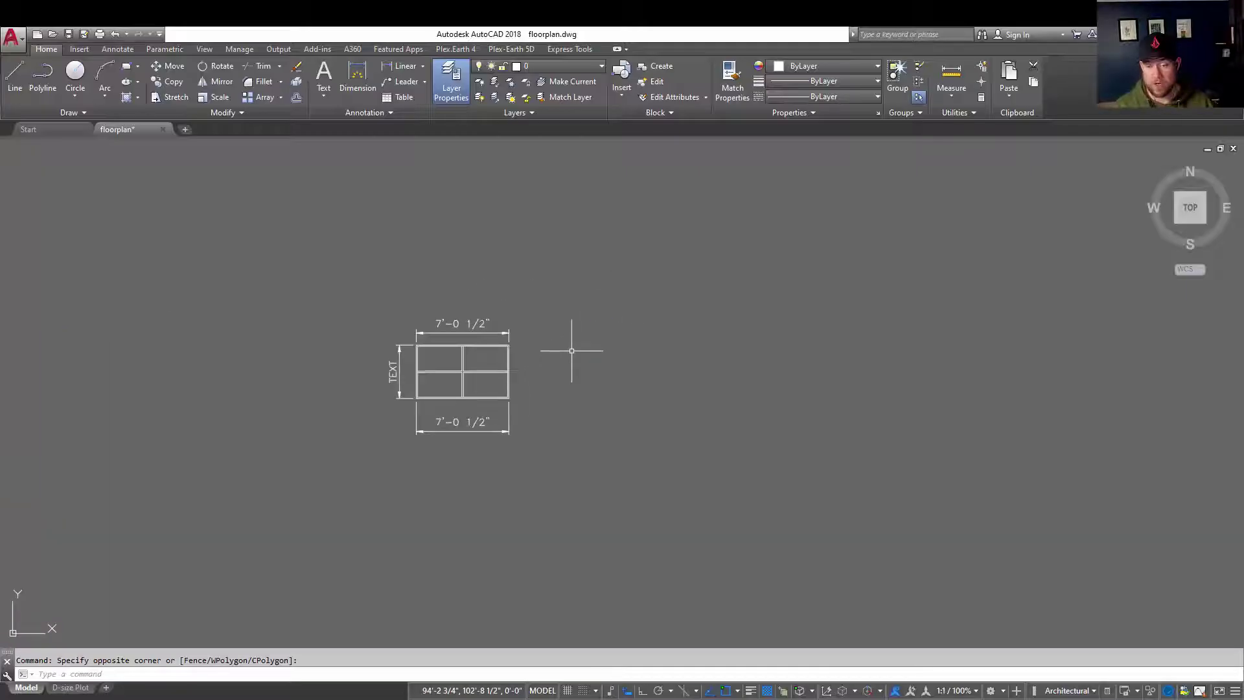
{"action": "scroll", "coordinate": [530, 353], "scroll_direction": "up", "scroll_amount": 2}
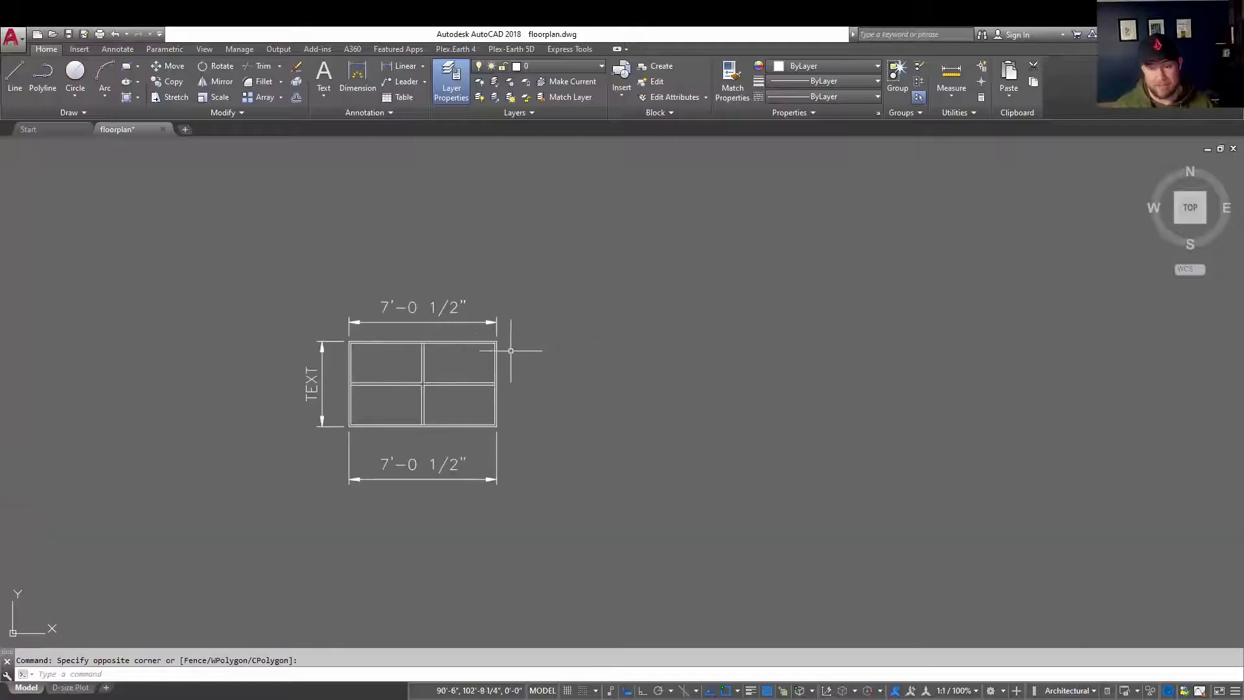
{"action": "left_click", "coordinate": [346, 284]}
{"action": "left_click", "coordinate": [685, 348]}
{"action": "left_click", "coordinate": [497, 340]}
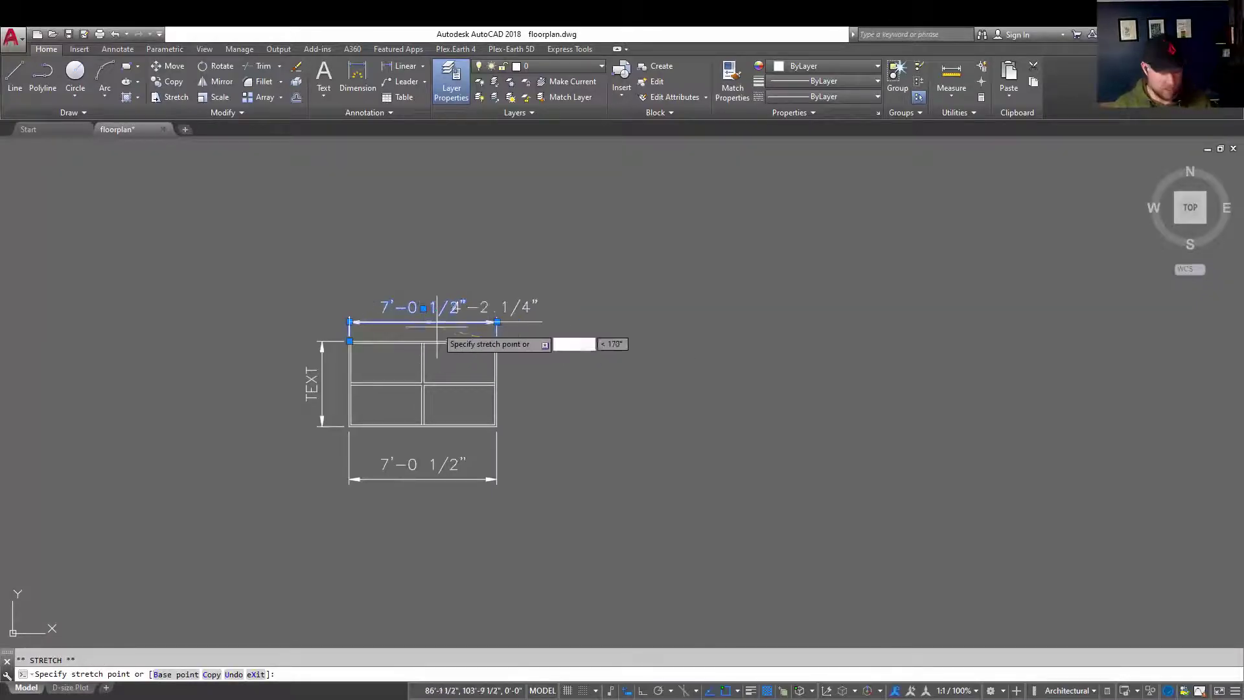
{"action": "key", "text": "Escape"}
{"action": "key", "text": "Escape"}
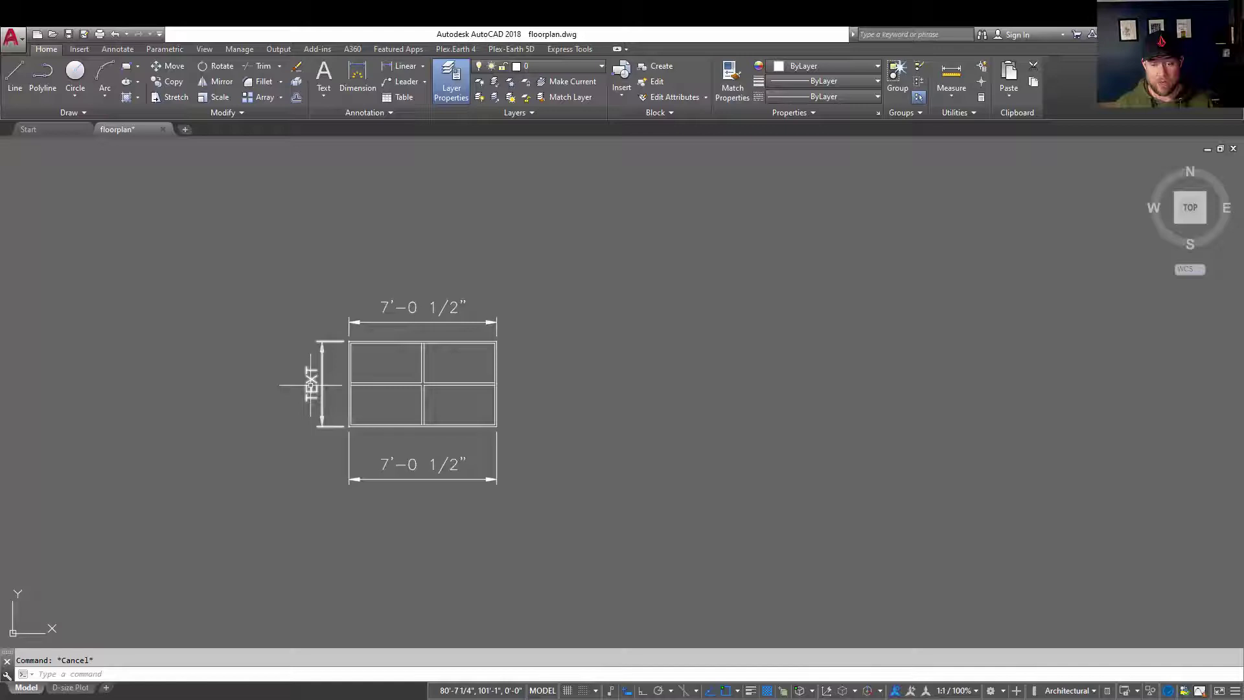
{"action": "mouse_move", "coordinate": [311, 389]}
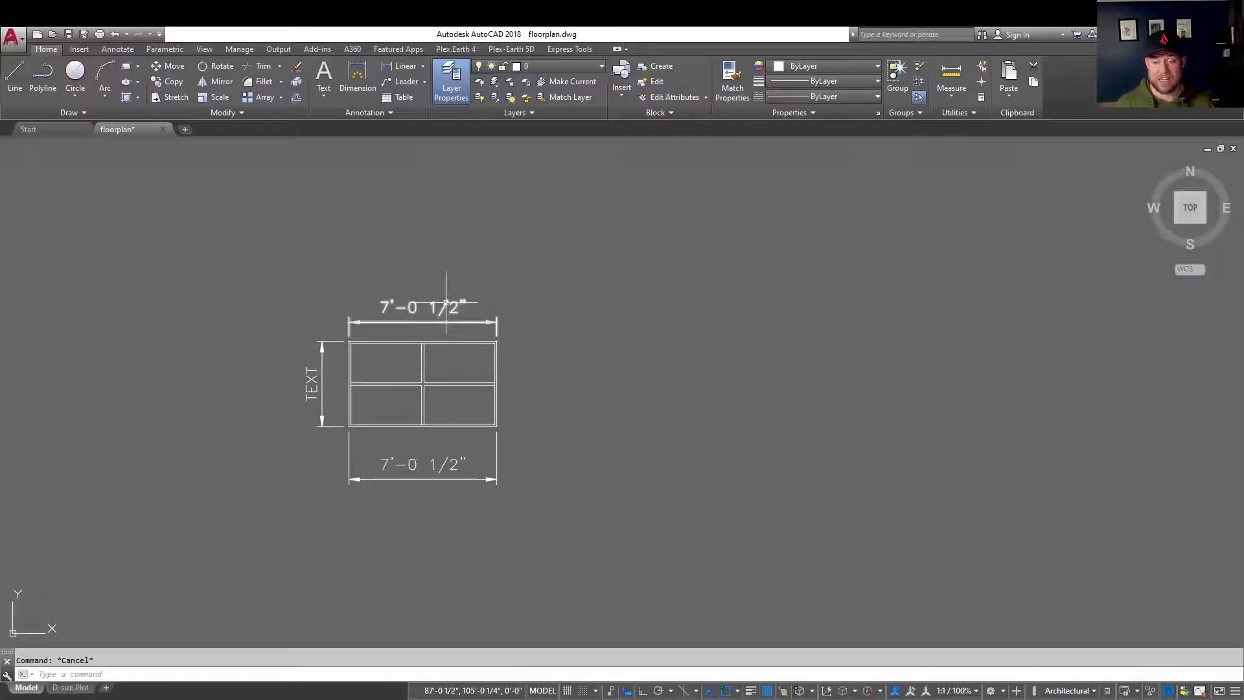
{"action": "mouse_move", "coordinate": [446, 302]}
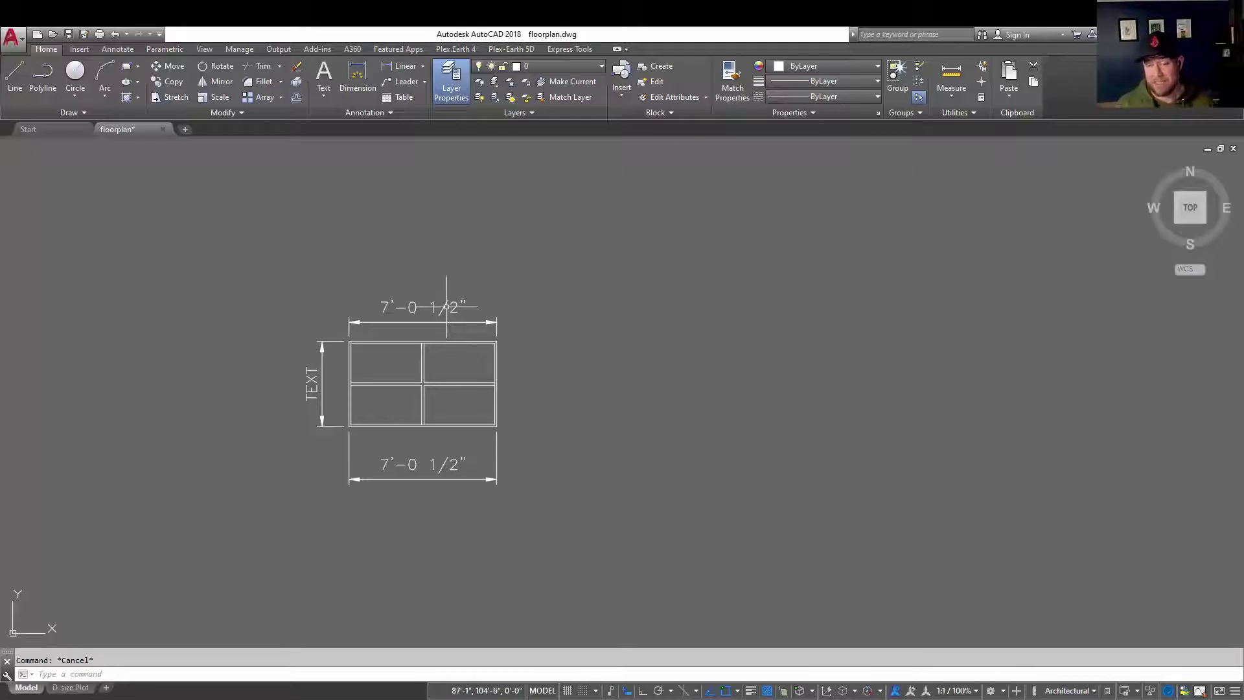
- Delete the override text on the top 7'-0 1/2" dimension so it reads the measured 7'
{"action": "left_click", "coordinate": [447, 305]}
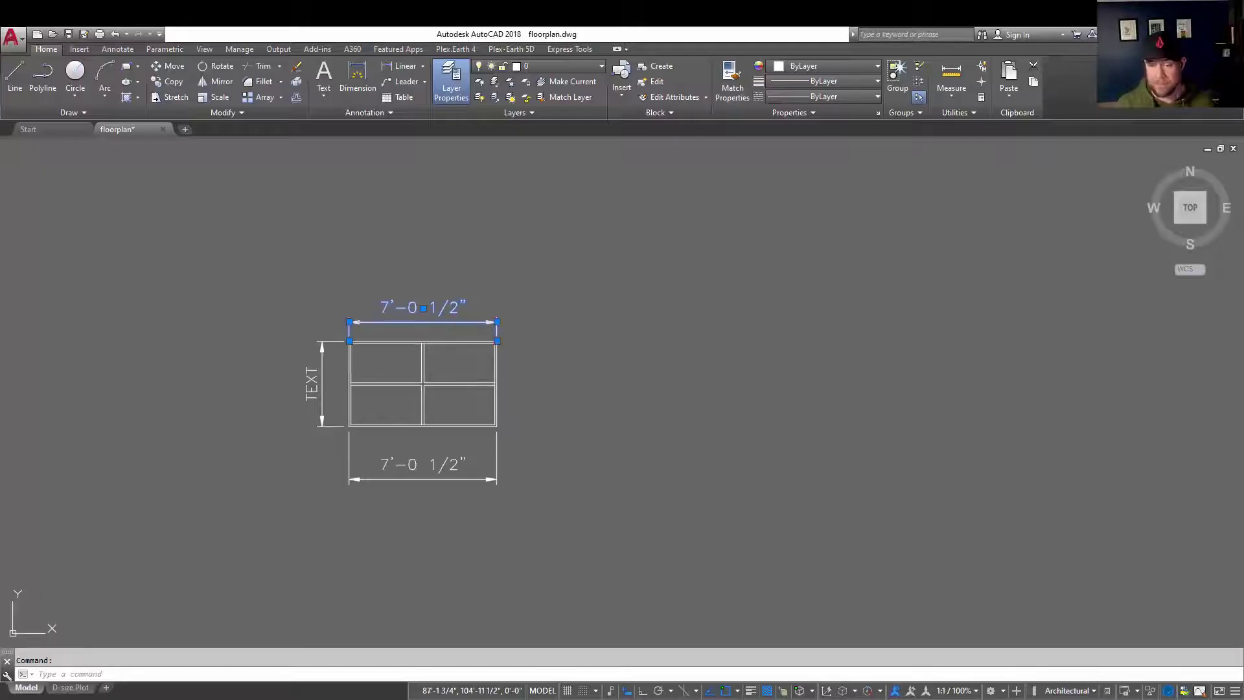
{"action": "double_click", "coordinate": [428, 307]}
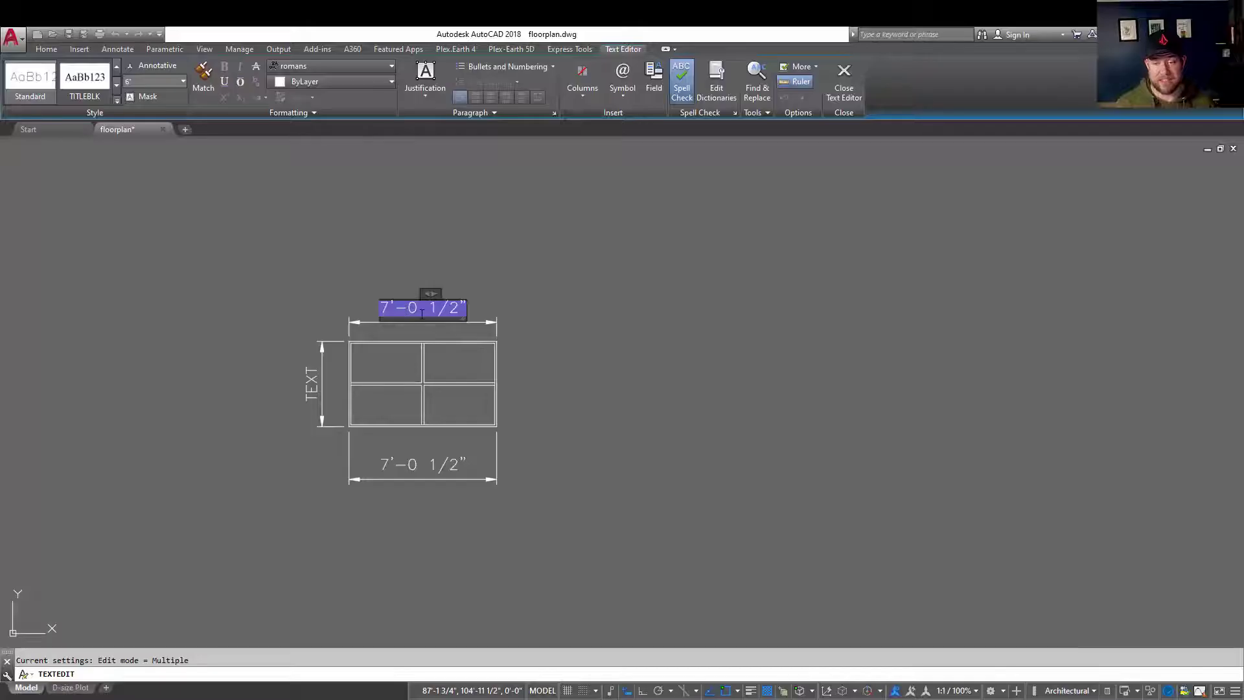
{"action": "left_click", "coordinate": [434, 304]}
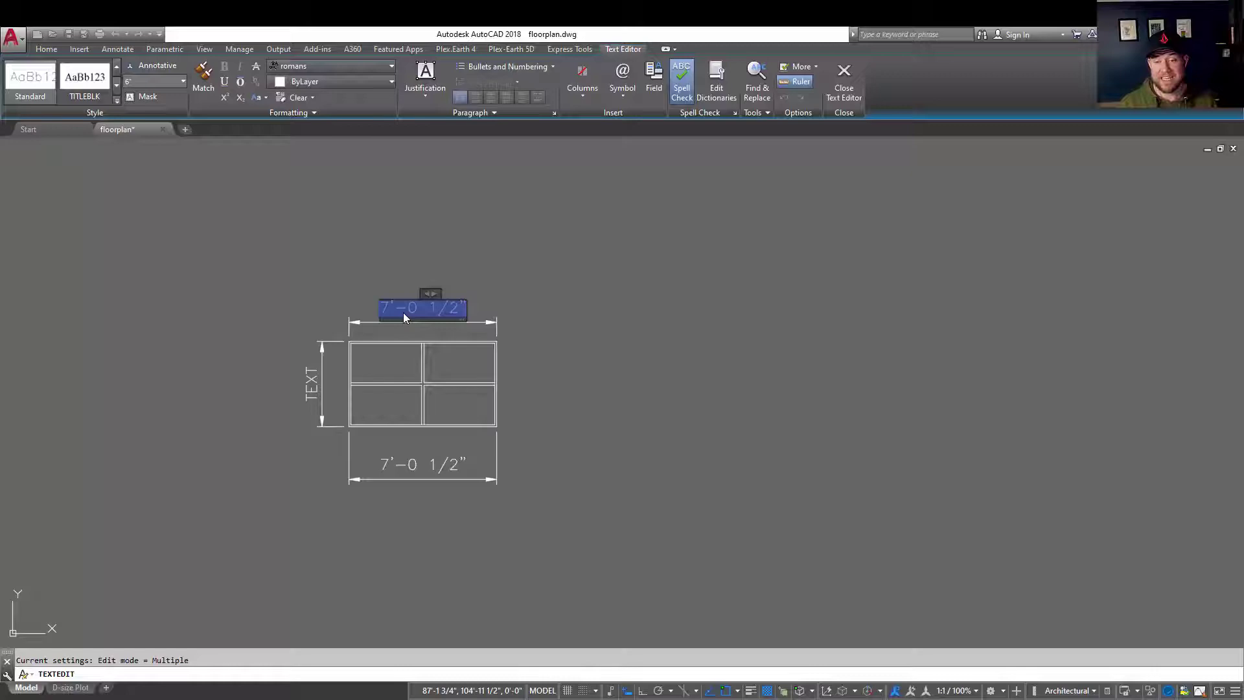
{"action": "key", "text": "Delete"}
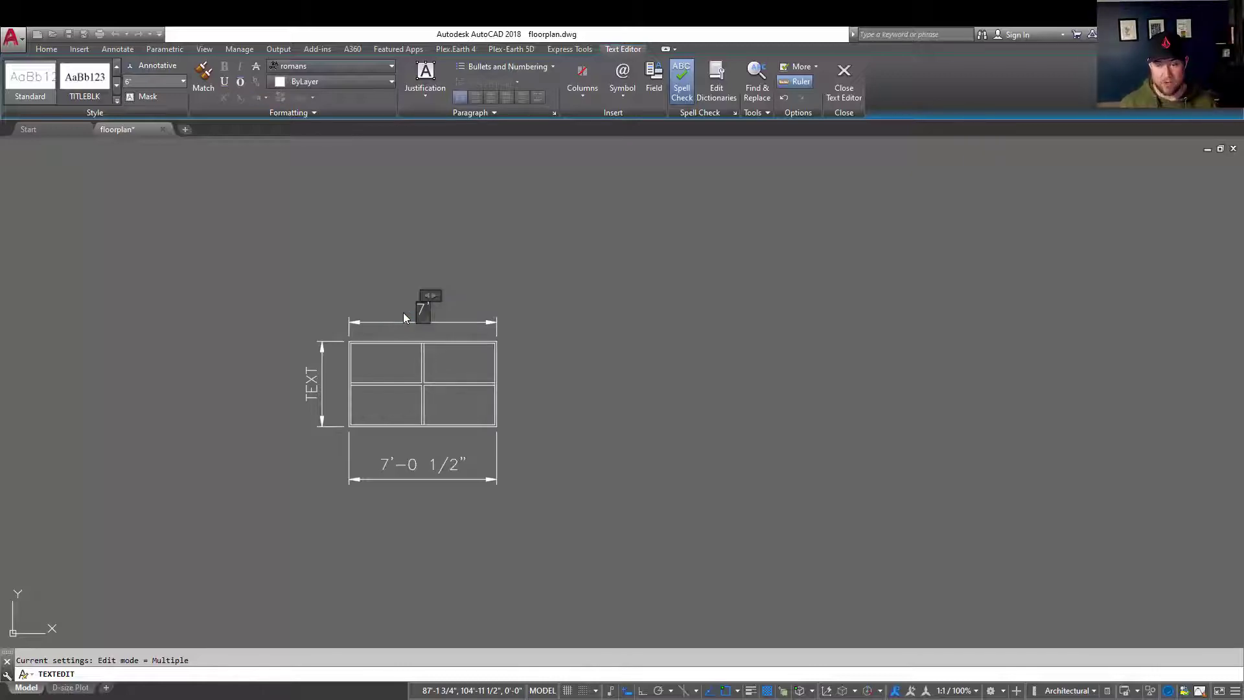
{"action": "left_click", "coordinate": [403, 313]}
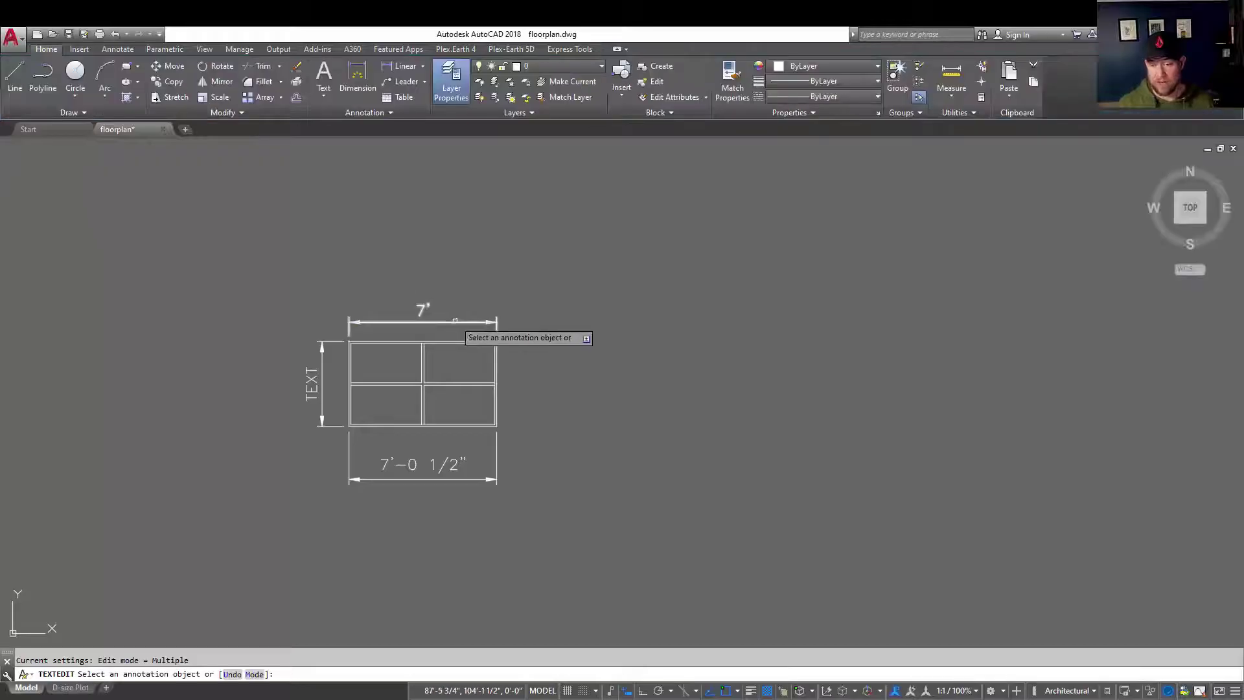
{"action": "key", "text": "Escape"}
{"action": "scroll", "coordinate": [454, 389], "scroll_direction": "up", "scroll_amount": 3}
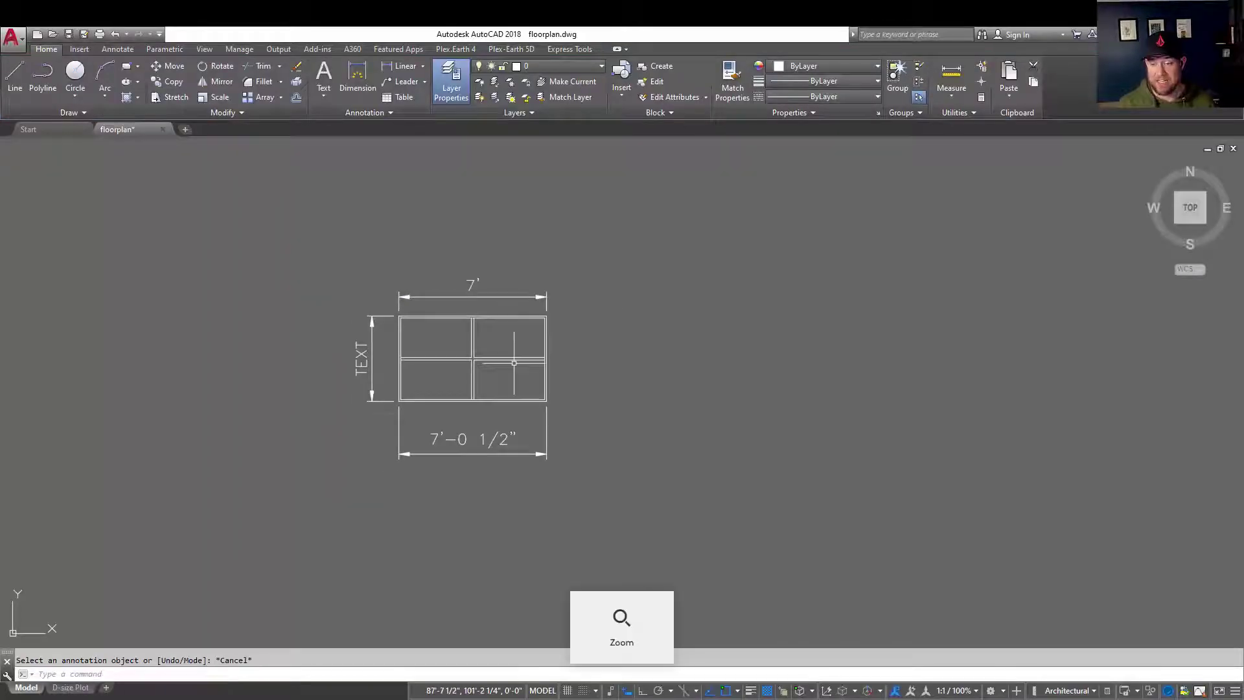
{"action": "middle_click_drag", "start_coordinate": [498, 389], "coordinate": [486, 422]}
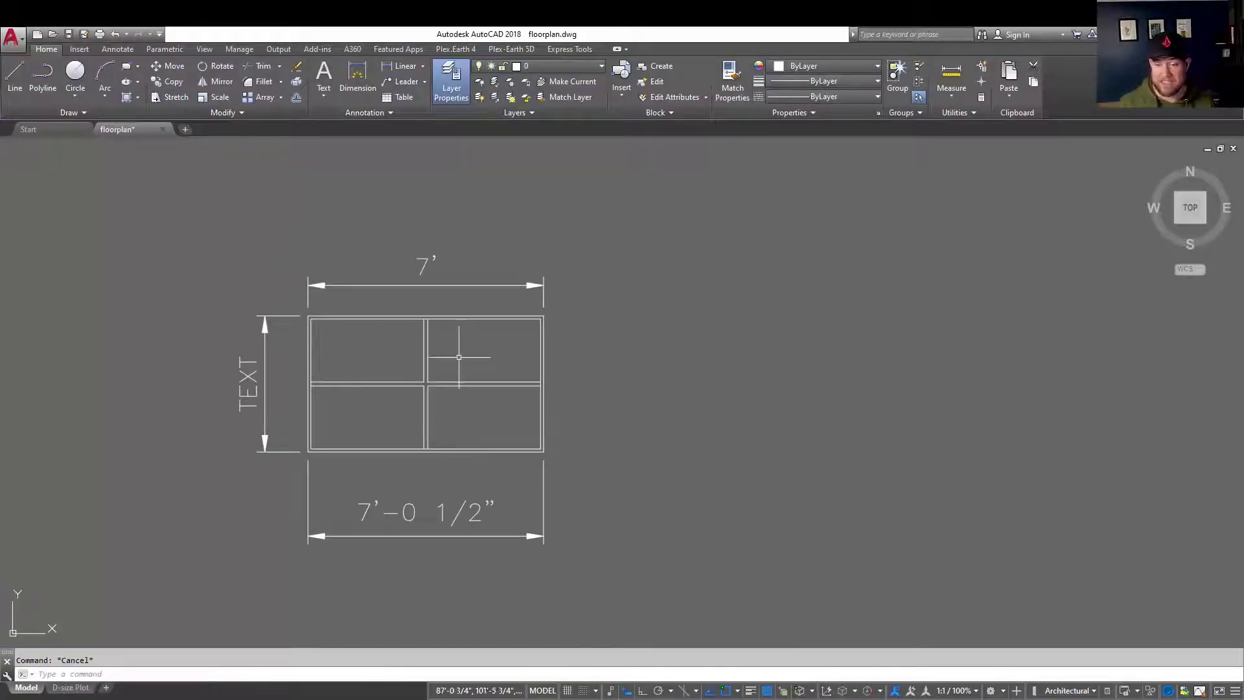
{"action": "left_click", "coordinate": [483, 286]}
{"action": "left_click", "coordinate": [544, 295]}
{"action": "left_click", "coordinate": [544, 316]}
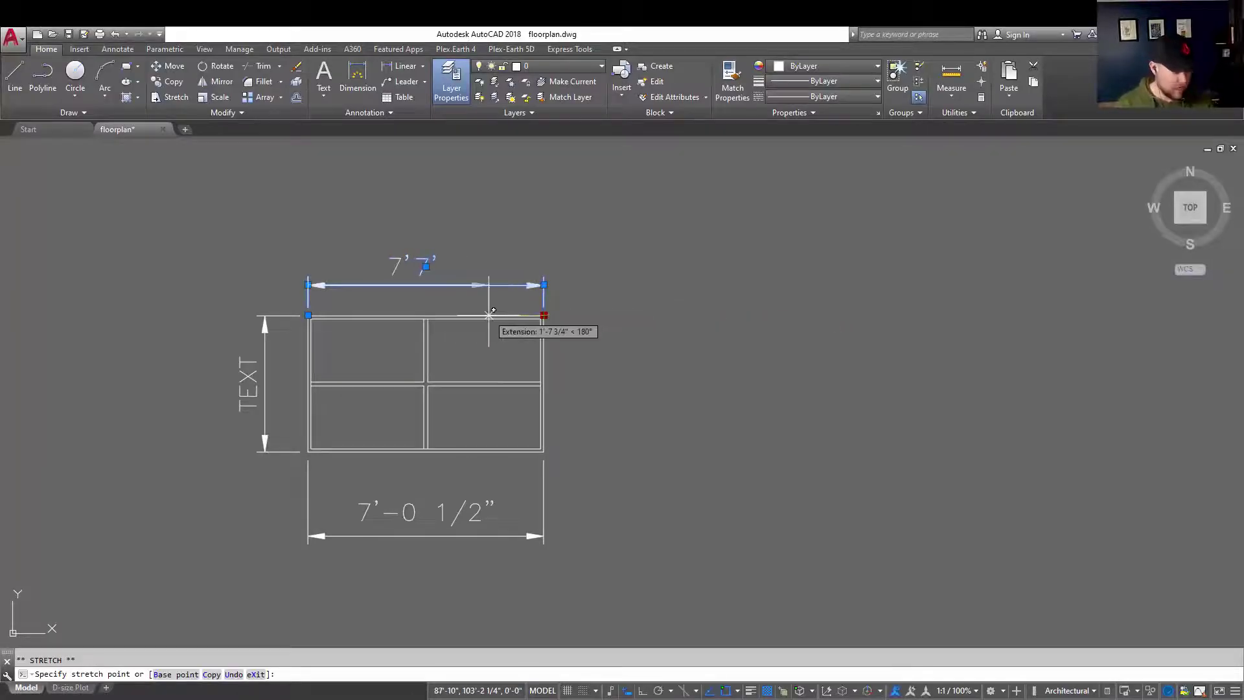
{"action": "key", "text": "Escape"}
{"action": "key", "text": "Escape"}
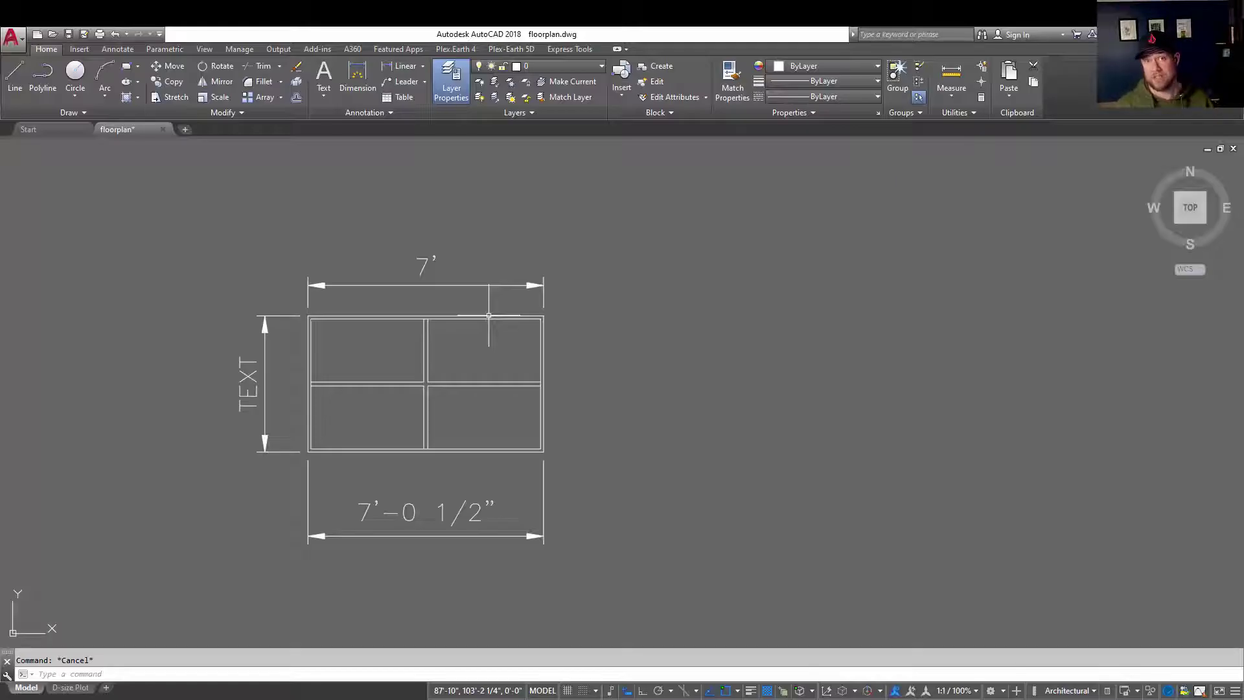
- Add a second line reading (VARIES) under the bottom 7'-0 1/2" dimension text
{"action": "double_click", "coordinate": [466, 509]}
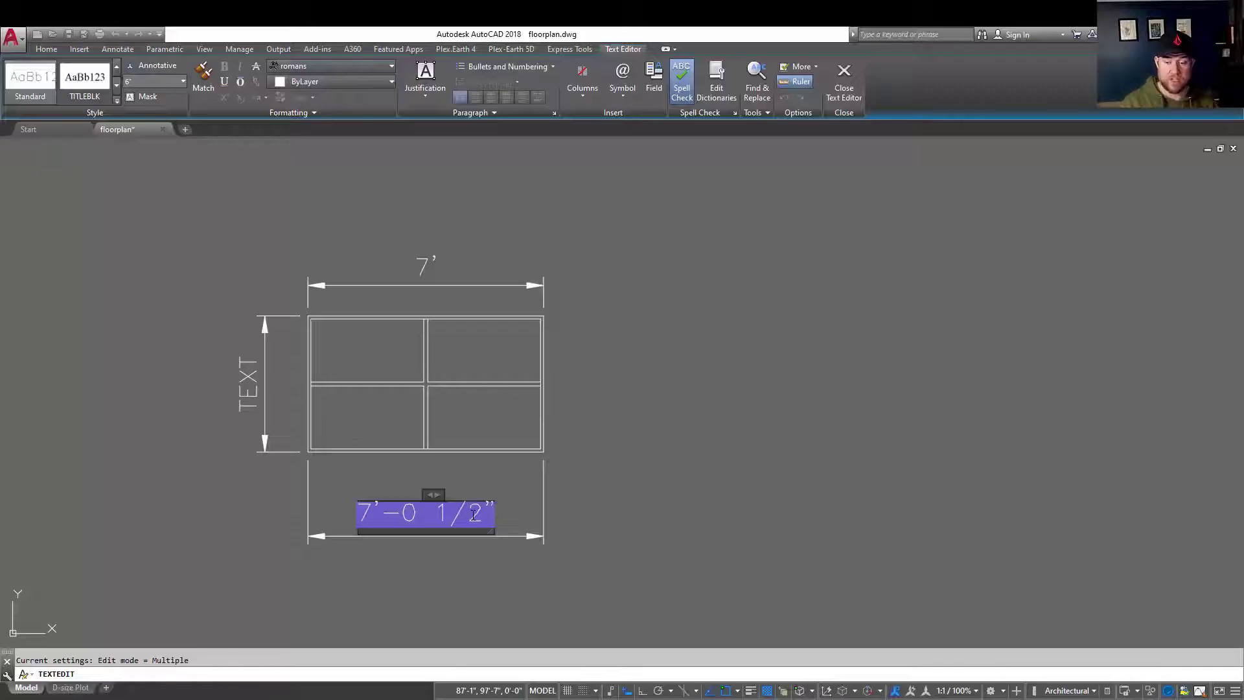
{"action": "key", "text": "Return"}
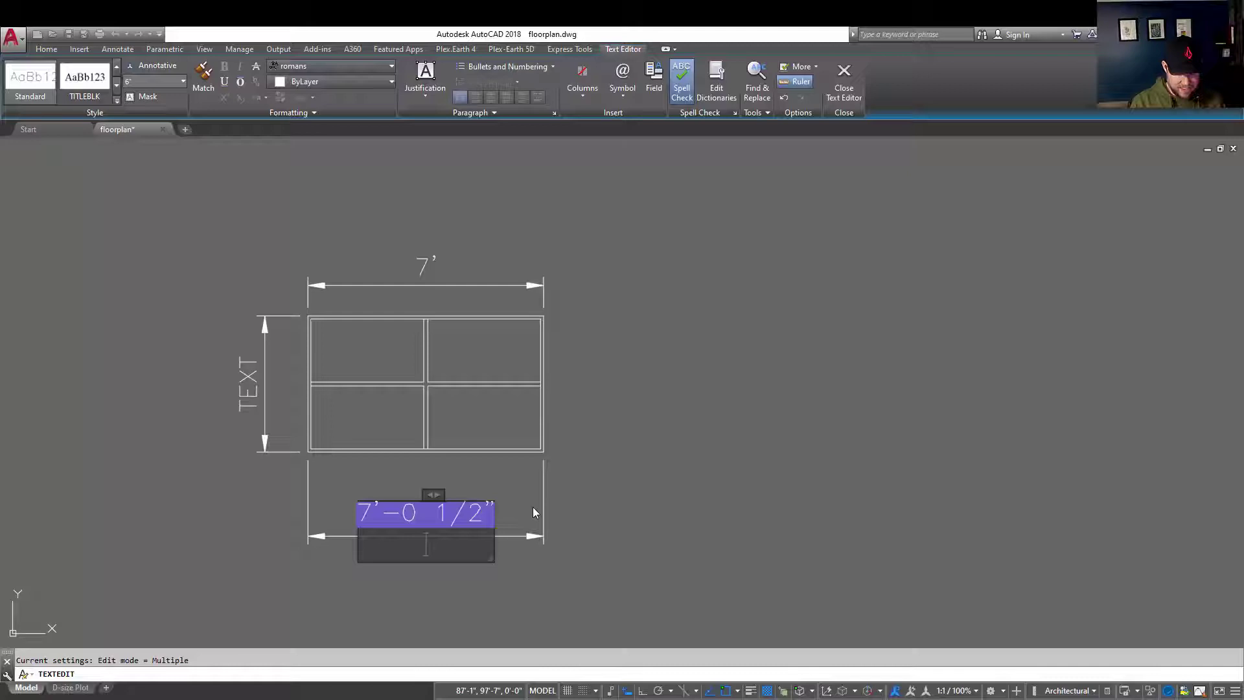
{"action": "type", "text": "V"}
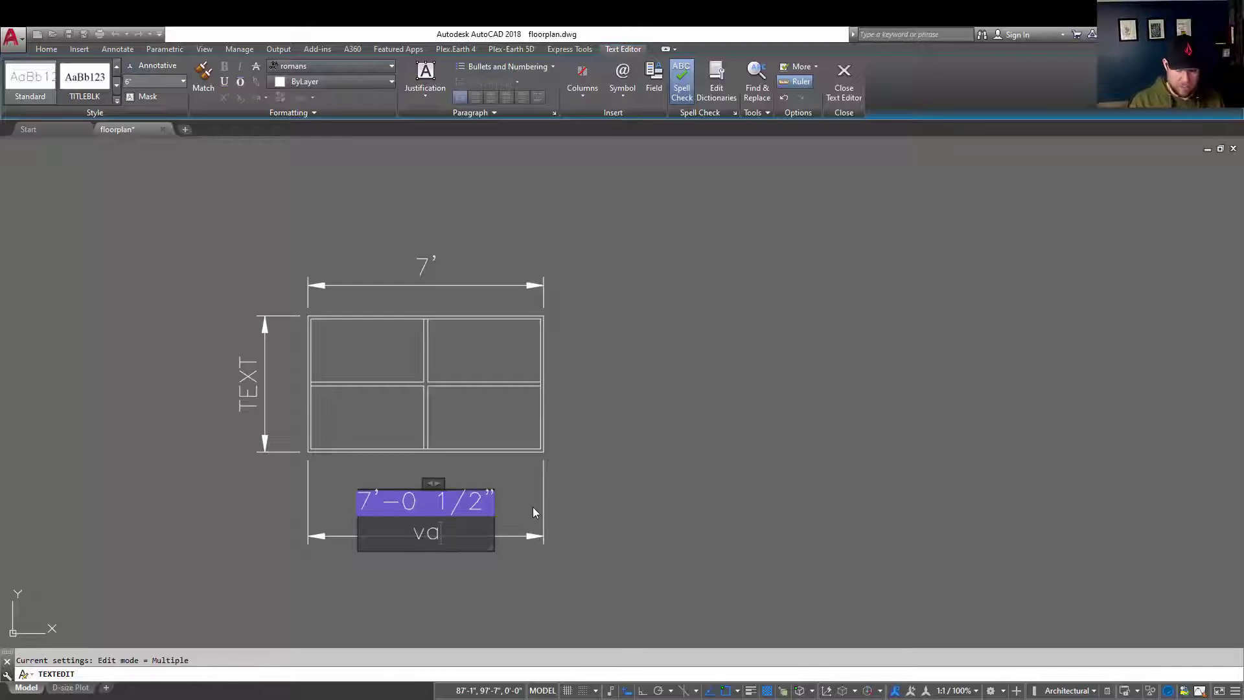
{"action": "type", "text": "A"}
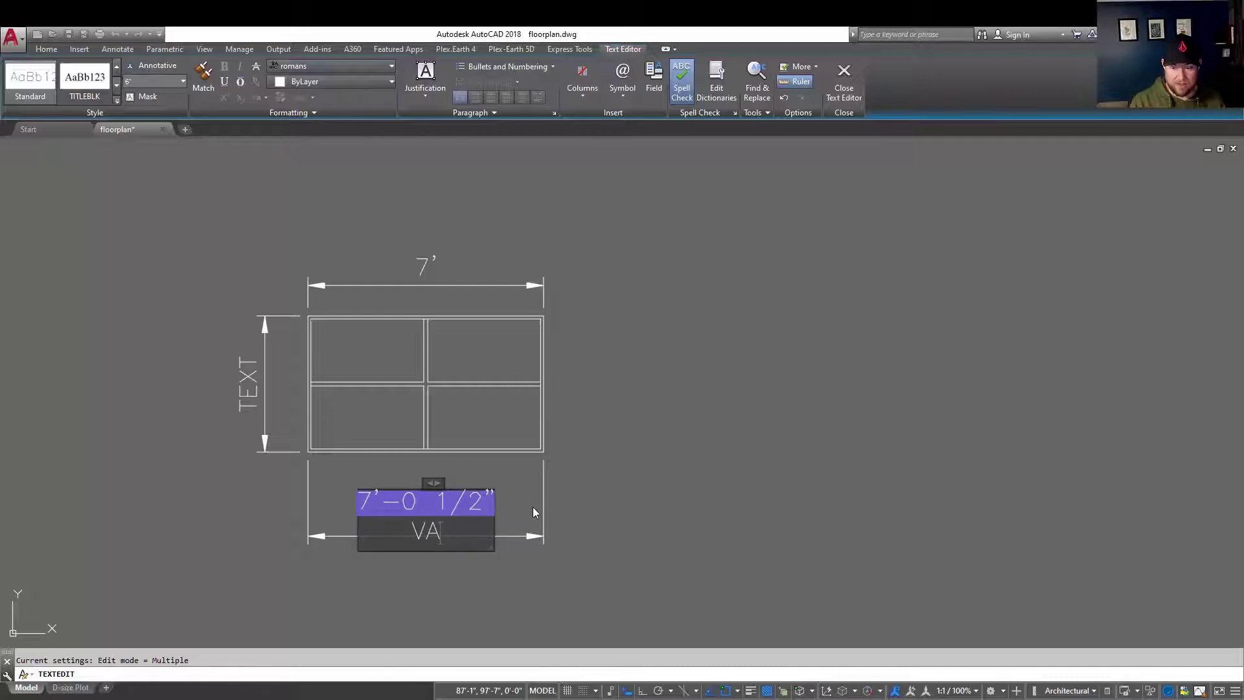
{"action": "type", "text": "RIES)"}
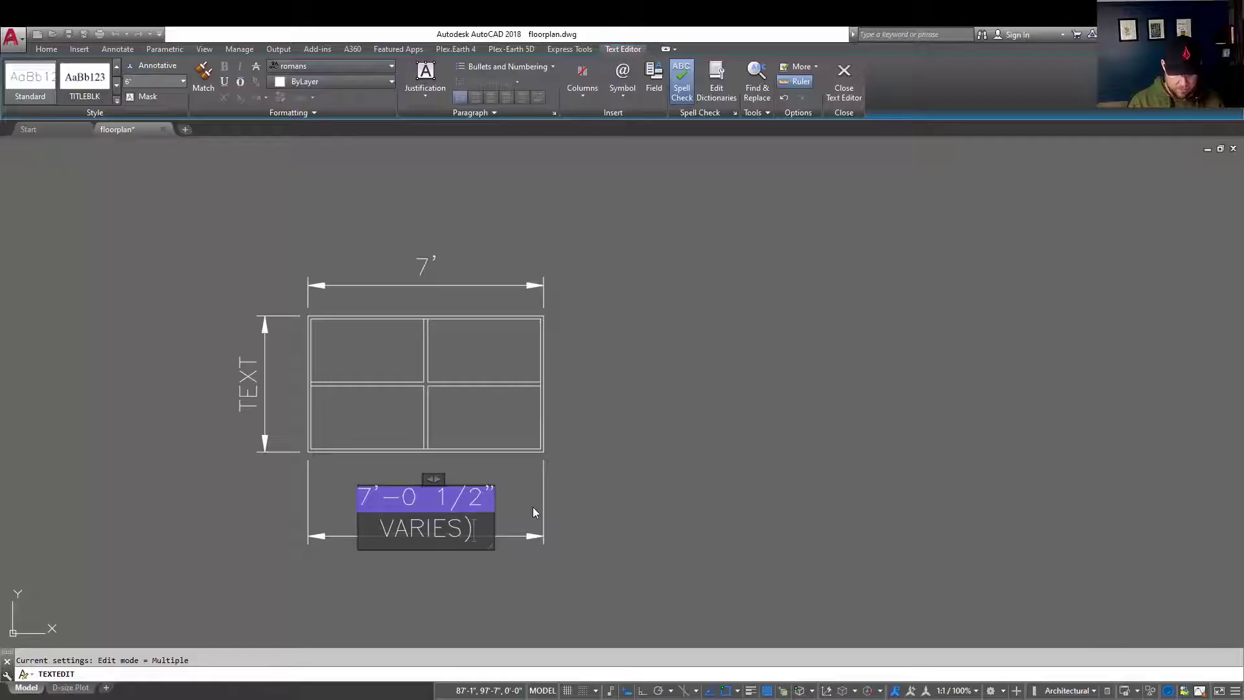
{"action": "key", "text": "Home"}
{"action": "type", "text": "("}
{"action": "left_click", "coordinate": [592, 498]}
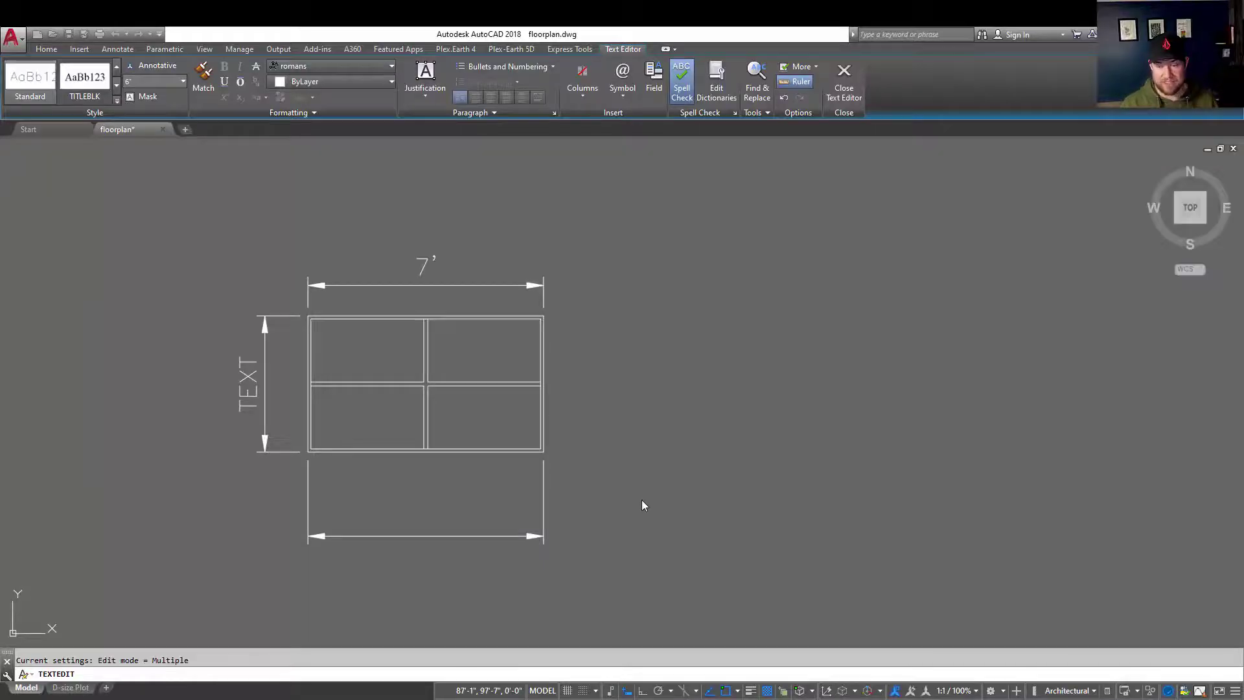
{"action": "key", "text": "Escape"}
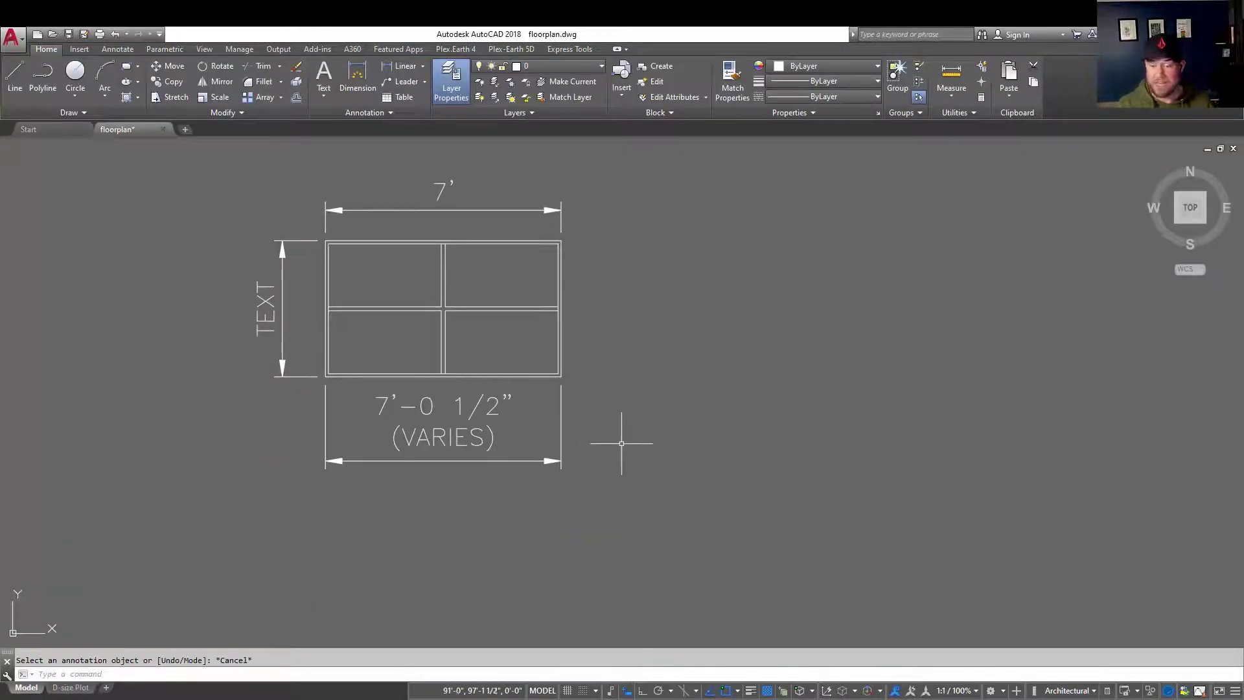
- Pan the detail, cancel a grip stretch on the bottom dimension, and select the vertical TEXT dimension
{"action": "middle_click_drag", "start_coordinate": [624, 436], "coordinate": [565, 384]}
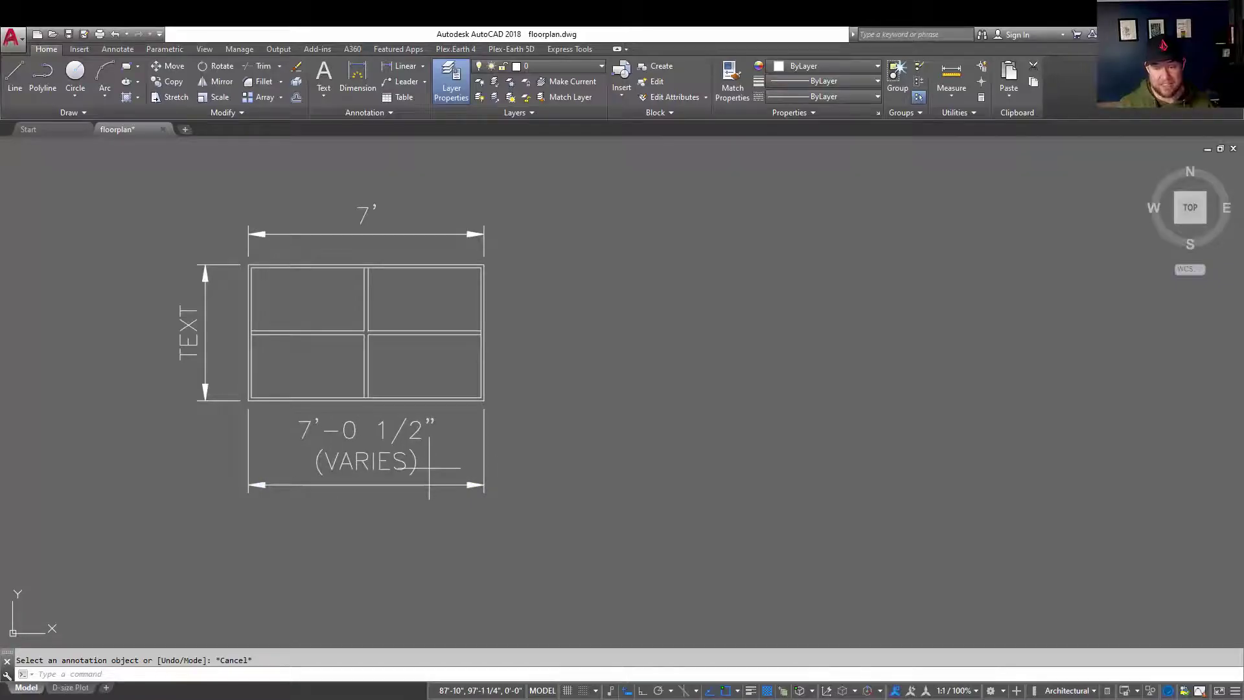
{"action": "left_click", "coordinate": [399, 466]}
{"action": "left_click", "coordinate": [485, 400]}
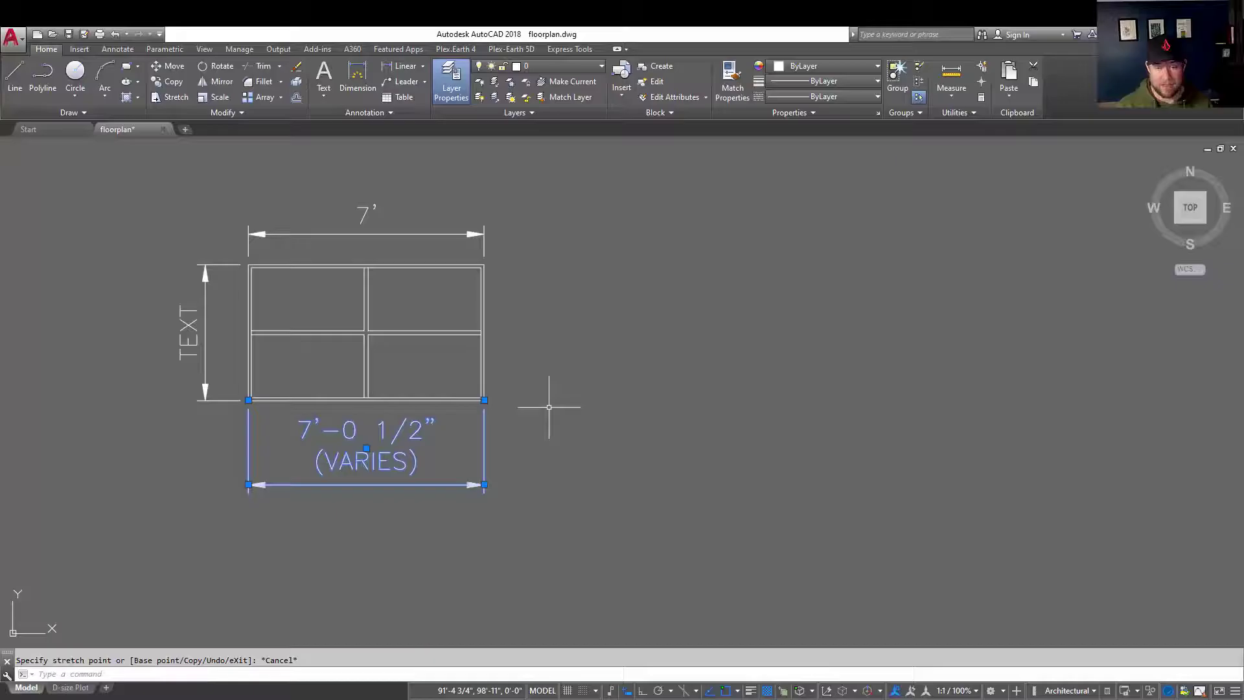
{"action": "key", "text": "Escape"}
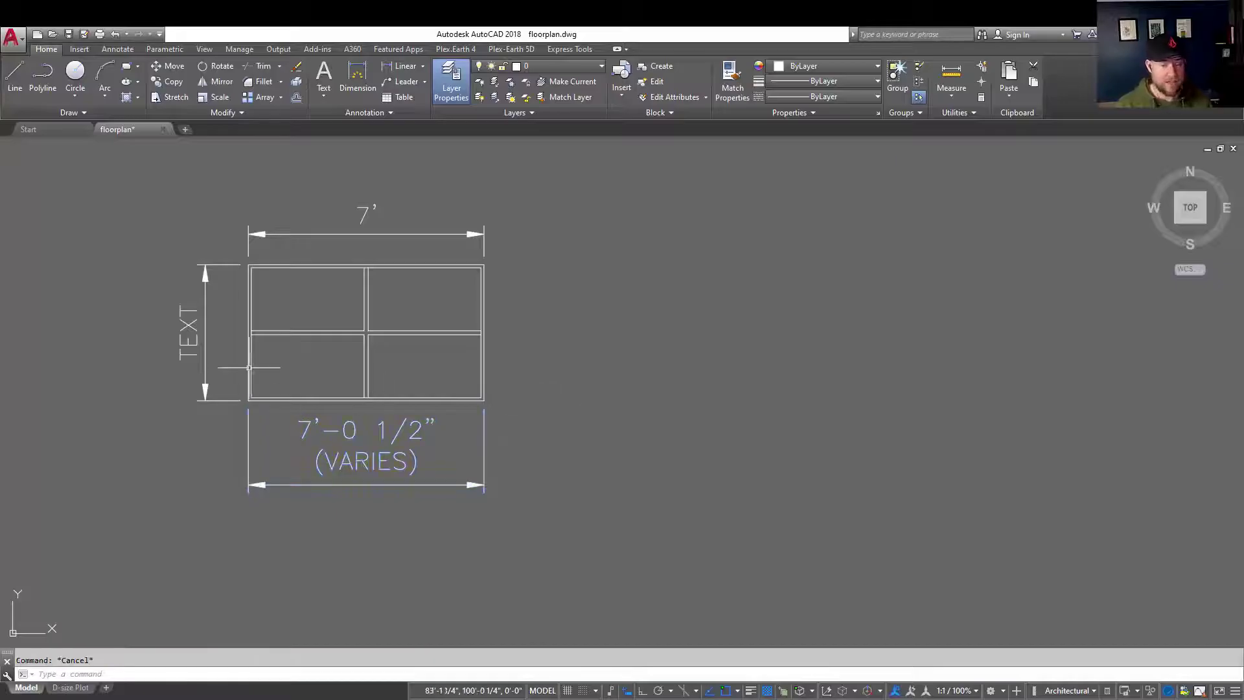
{"action": "left_click", "coordinate": [187, 329]}
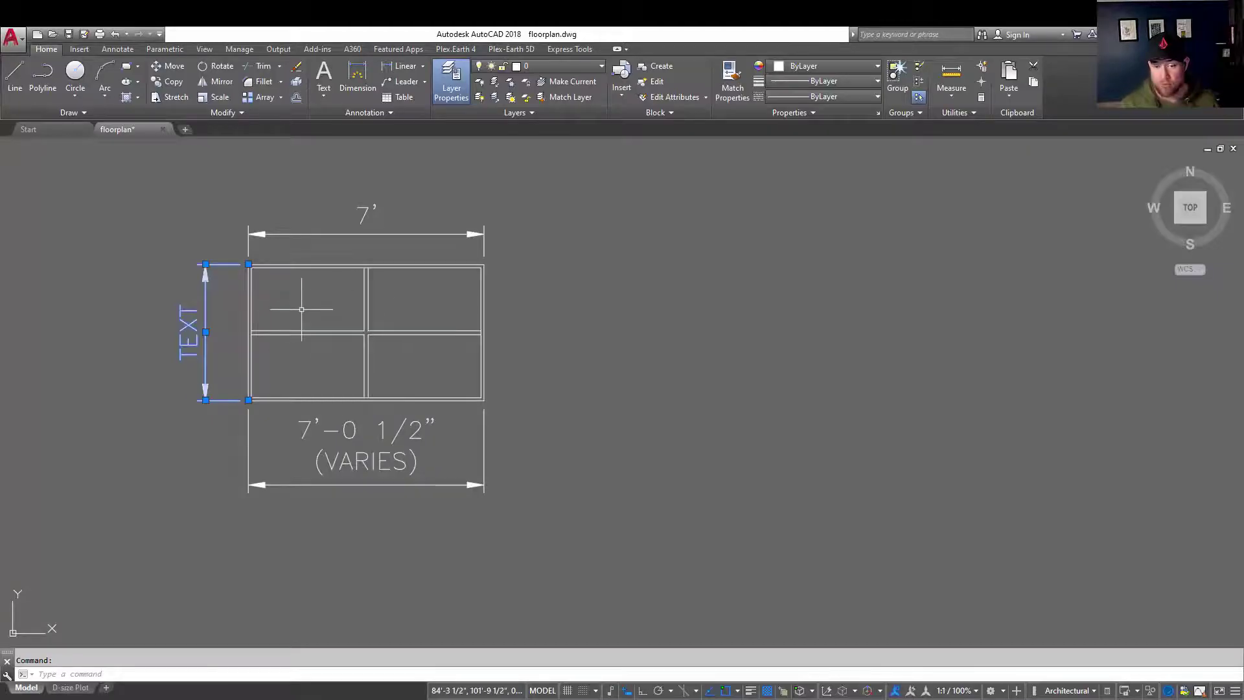
- Set the vertical TEXT dimension's text override to 7'-0" in the Properties palette
{"action": "right_click", "coordinate": [204, 324]}
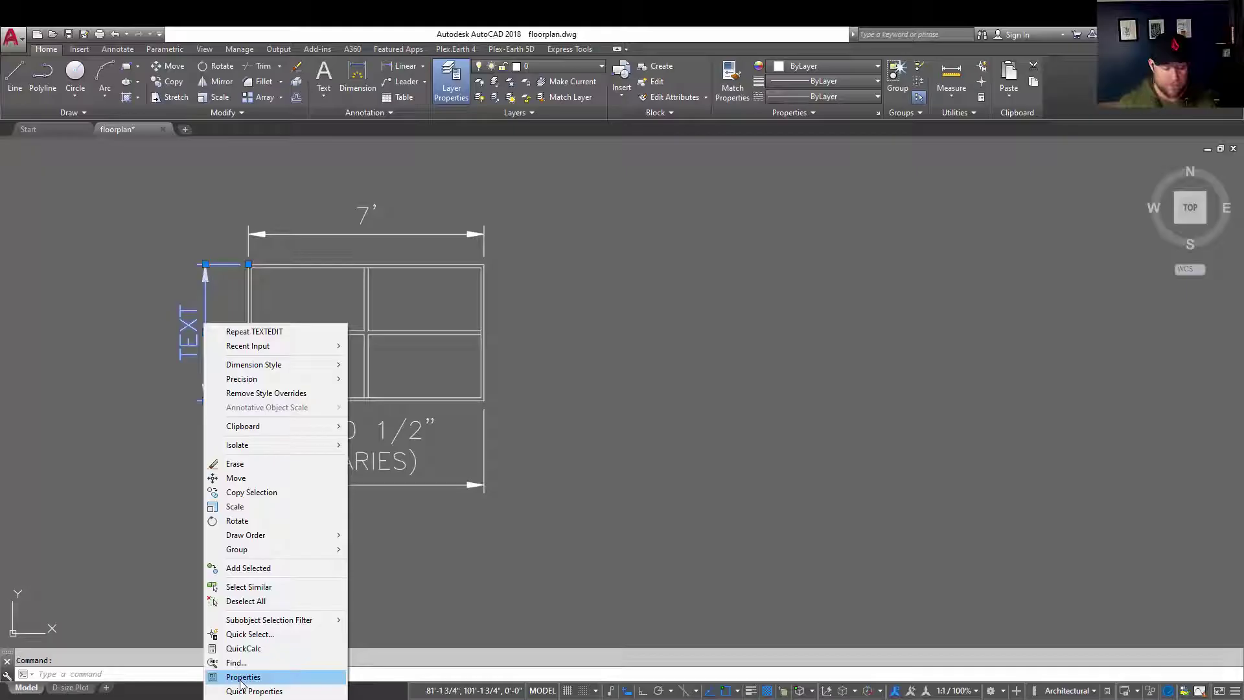
{"action": "left_click", "coordinate": [706, 489]}
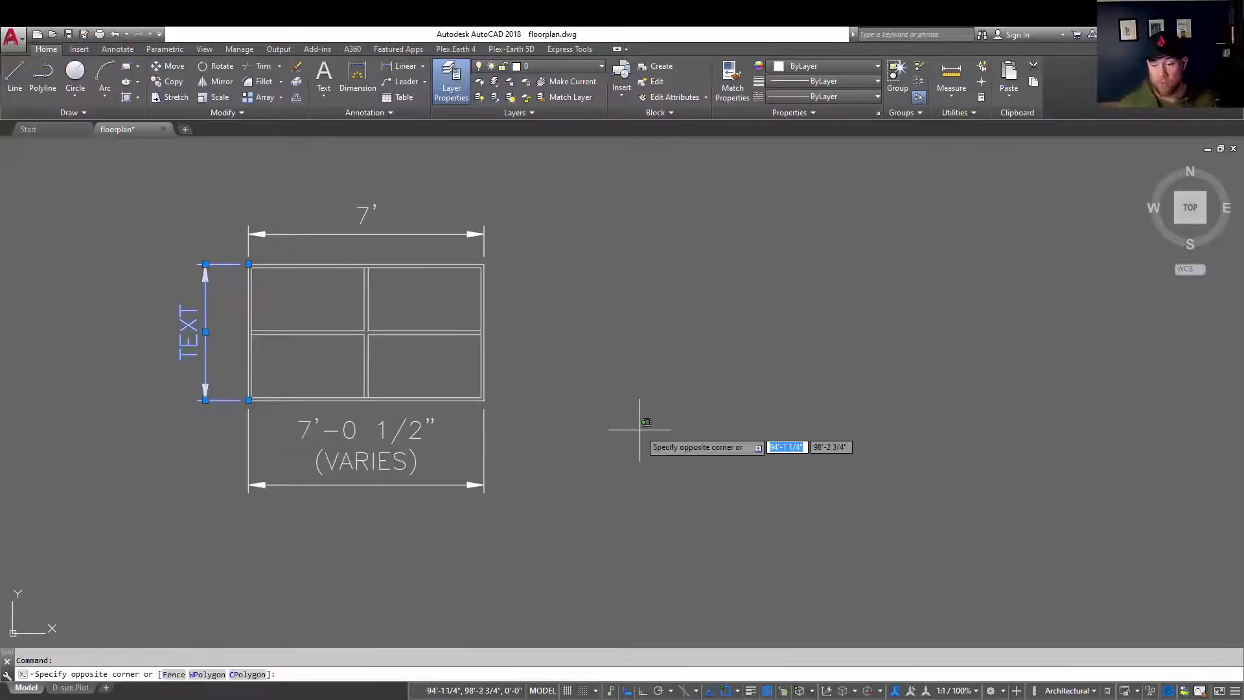
{"action": "key", "text": "ctrl+1"}
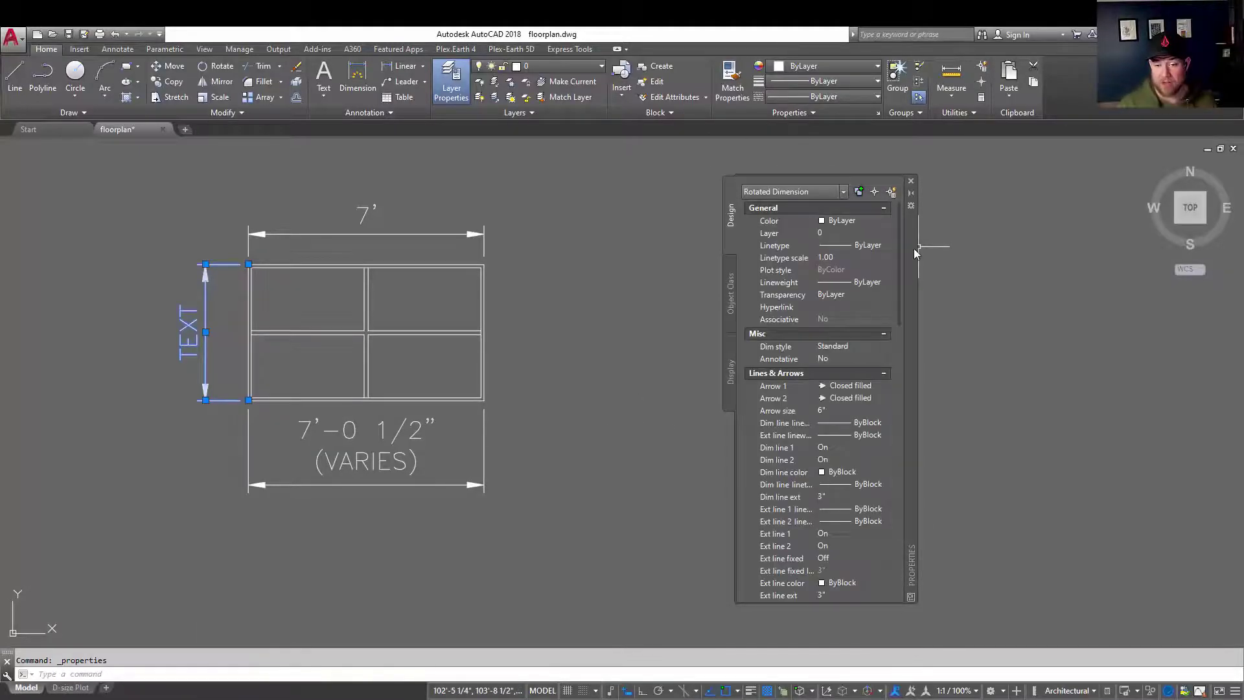
{"action": "left_click_drag", "start_coordinate": [914, 247], "coordinate": [831, 214]}
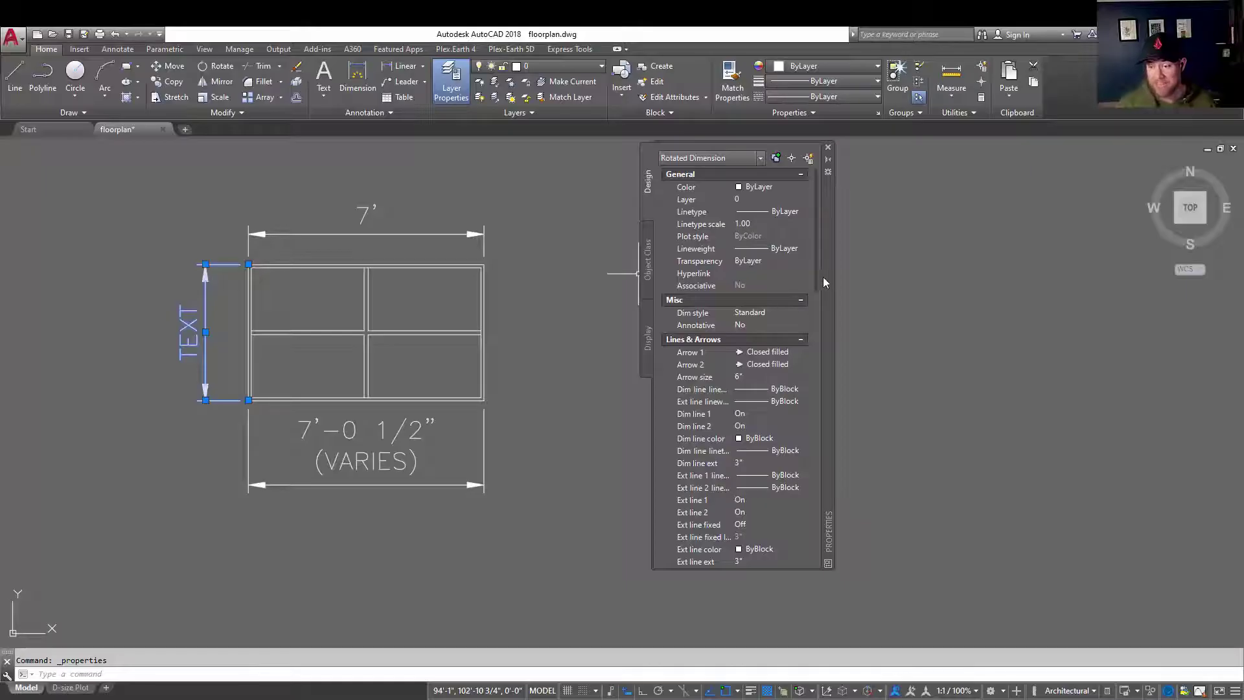
{"action": "left_click_drag", "start_coordinate": [817, 277], "coordinate": [833, 388]}
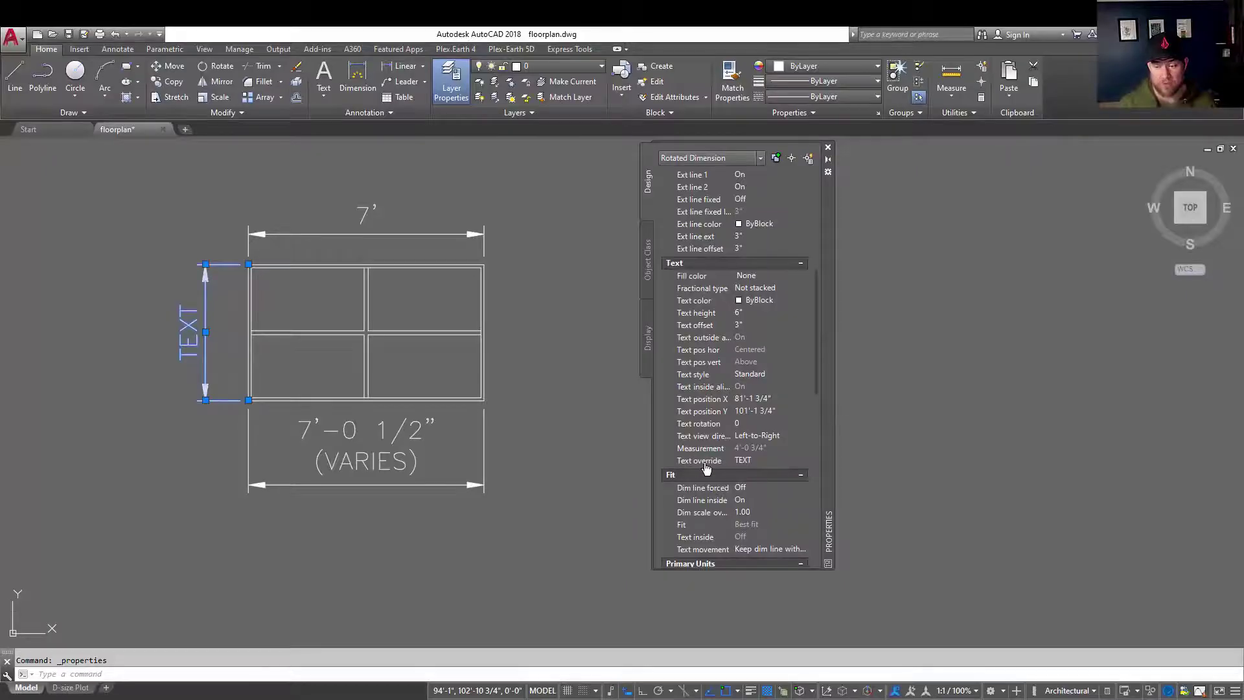
{"action": "left_click", "coordinate": [757, 464]}
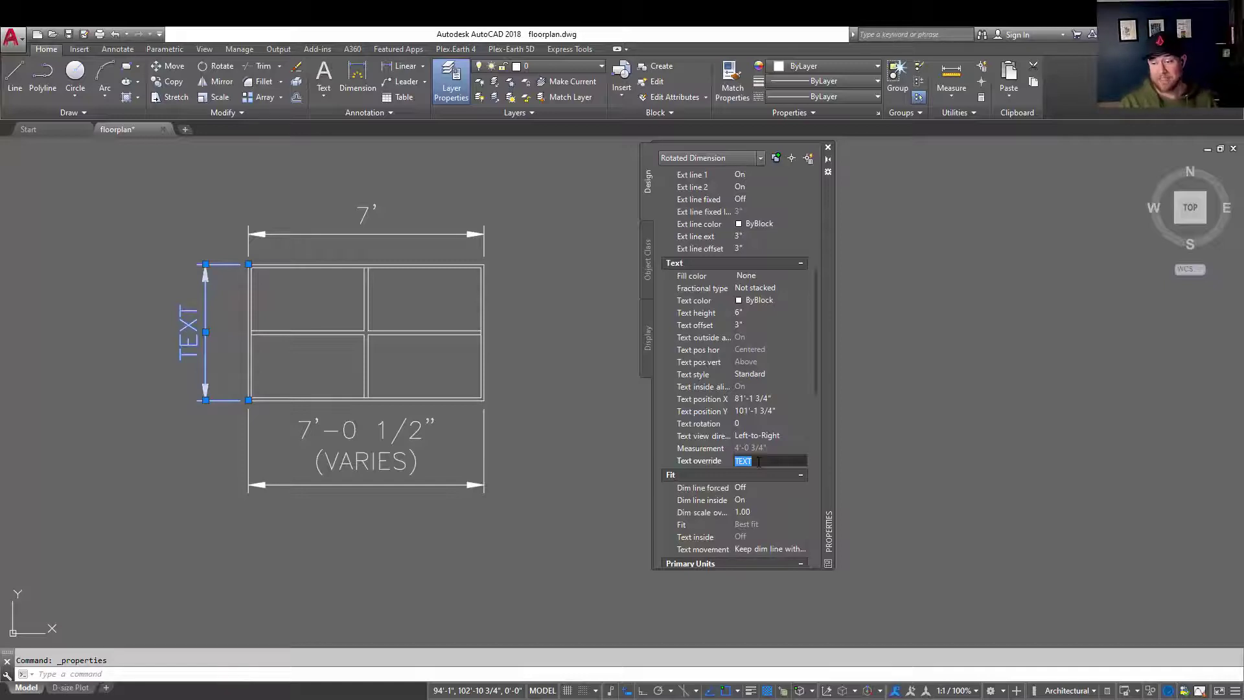
{"action": "type", "text": "7"}
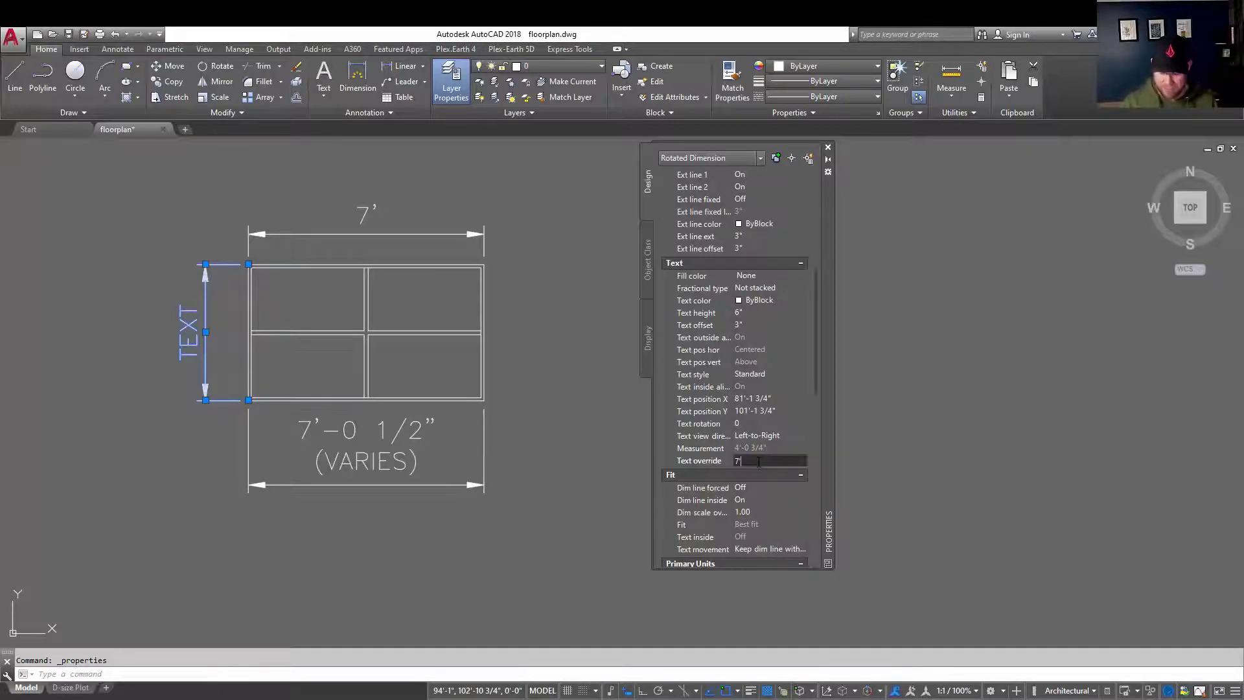
{"action": "type", "text": "'-0"}
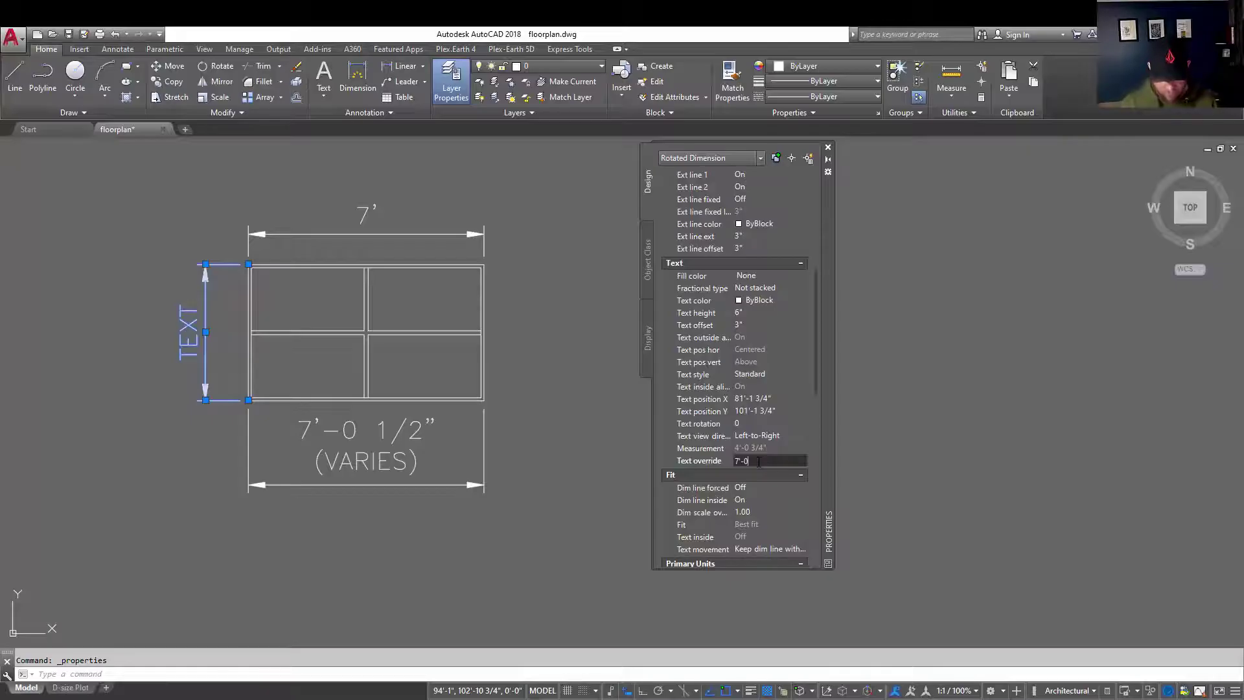
{"action": "key", "text": "Return"}
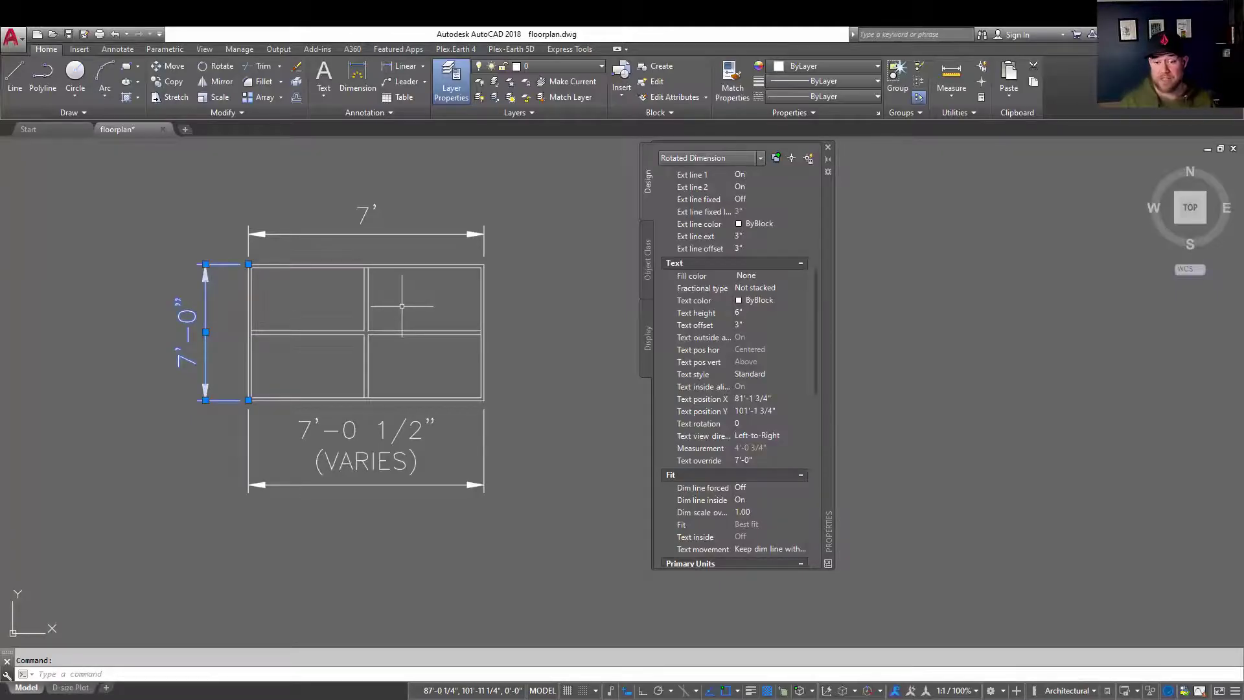
{"action": "key", "text": "Escape"}
- Delete the 7' override on the top dimension so it shows 7'-0 1/2" again
{"action": "left_click", "coordinate": [433, 443]}
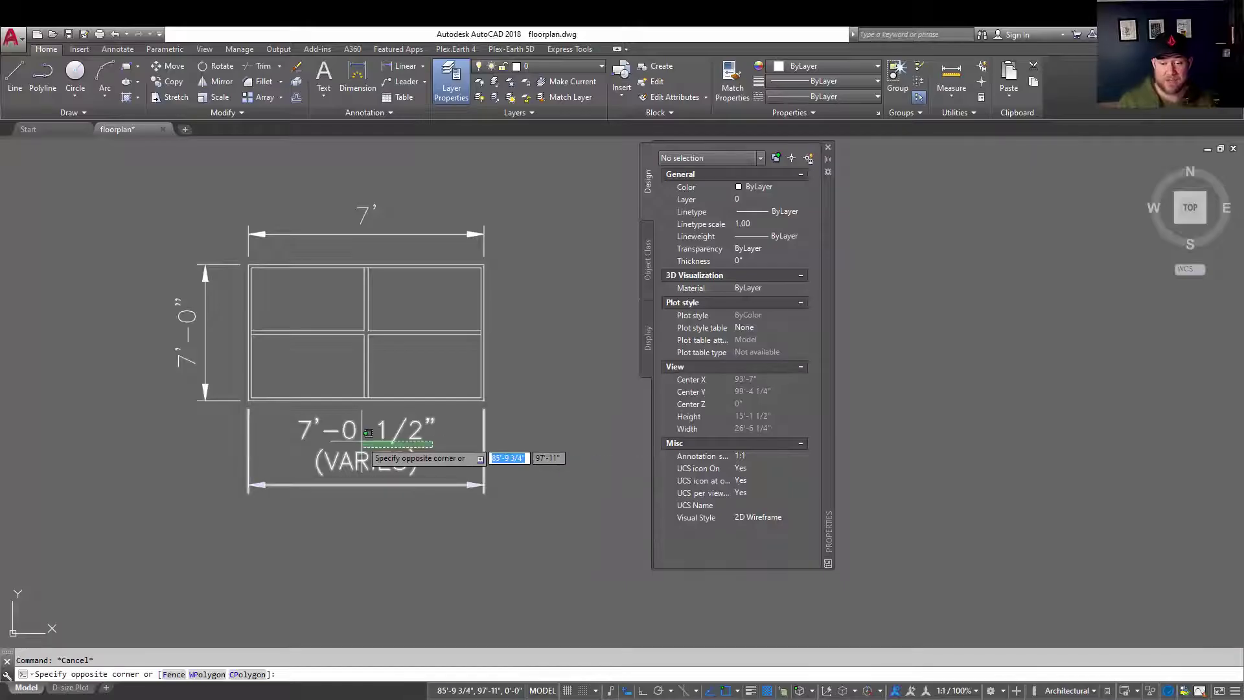
{"action": "left_click", "coordinate": [363, 441]}
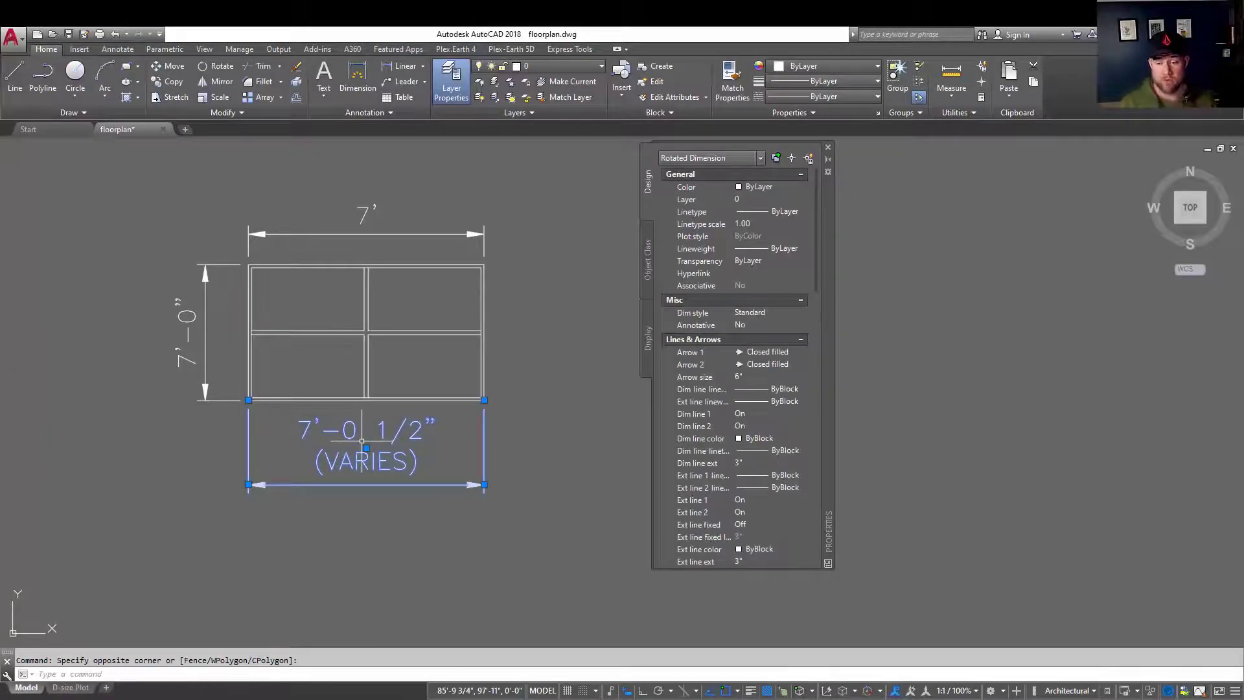
{"action": "key", "text": "Escape"}
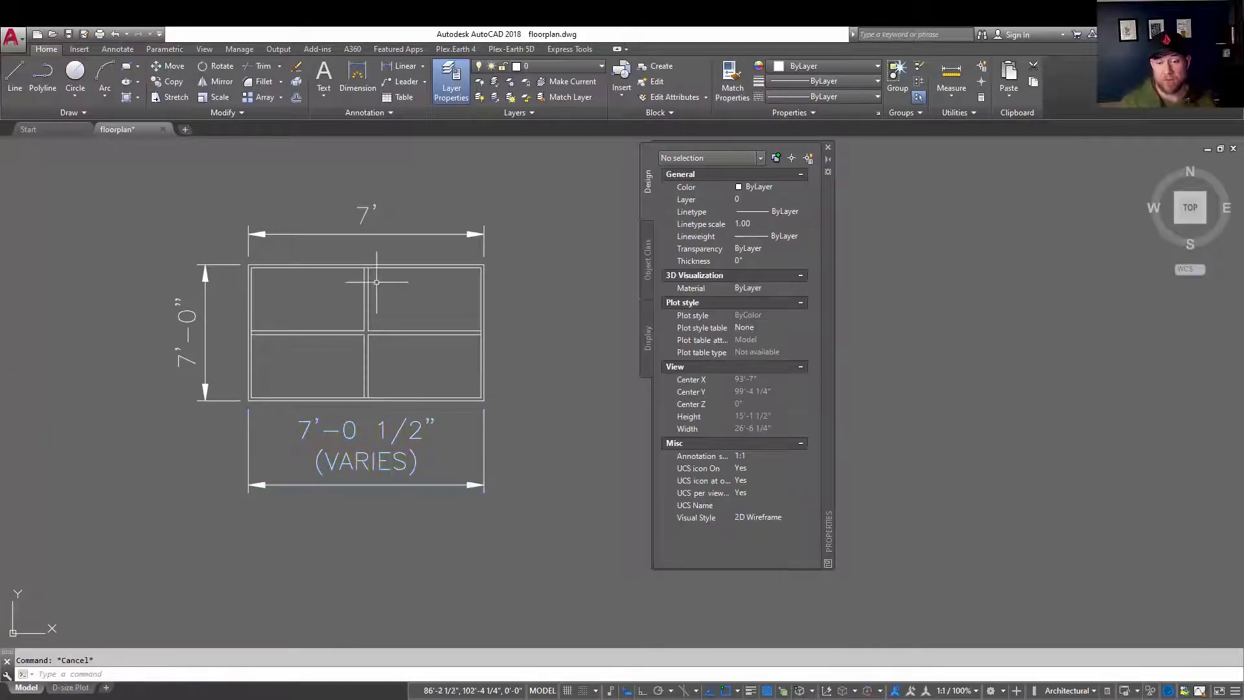
{"action": "left_click", "coordinate": [366, 215]}
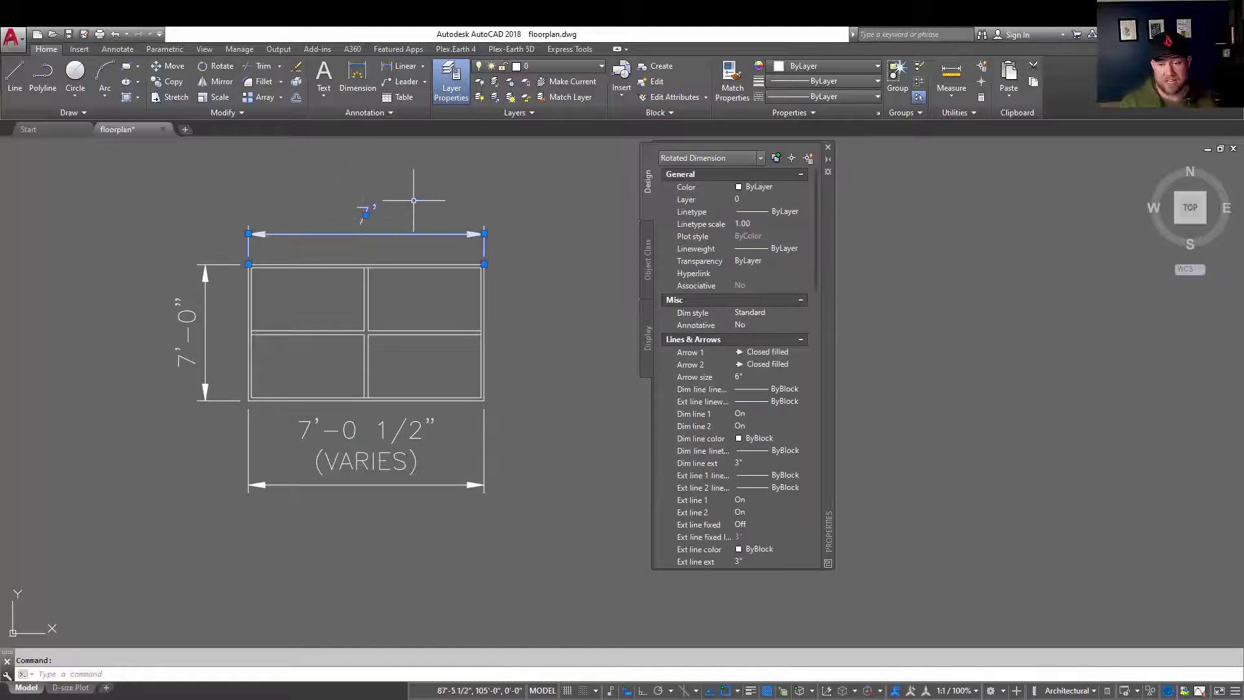
{"action": "left_click", "coordinate": [484, 264]}
{"action": "key", "text": "Escape"}
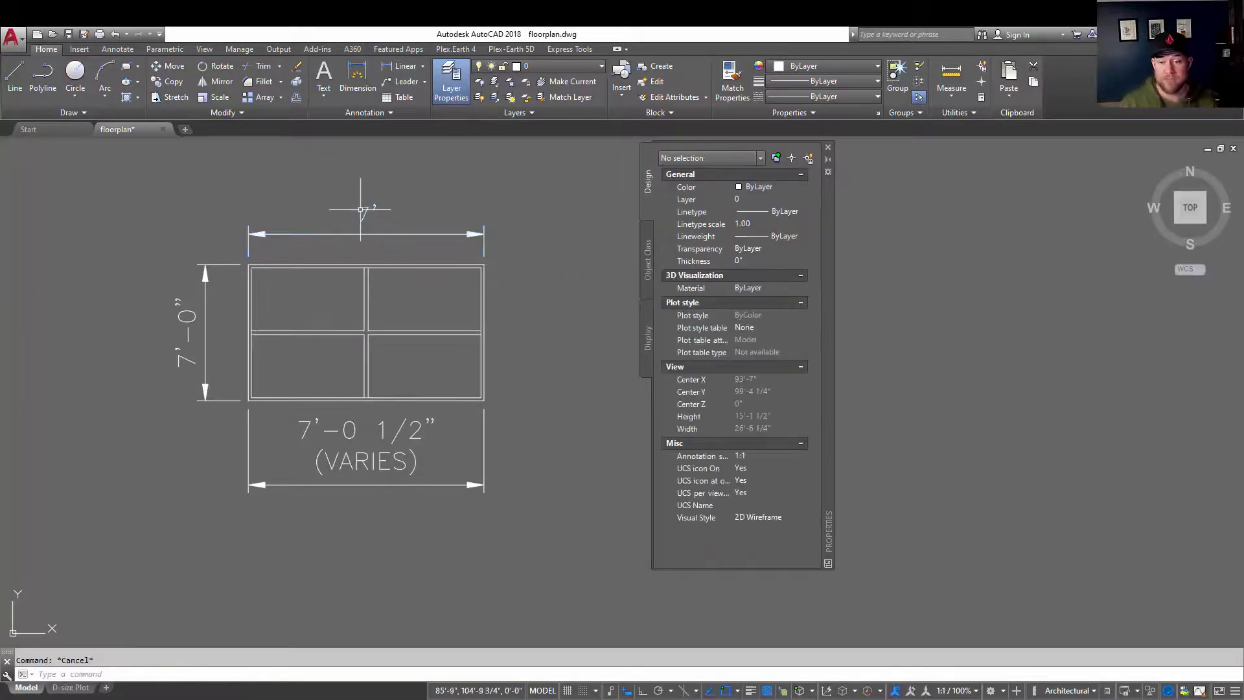
{"action": "double_click", "coordinate": [366, 214]}
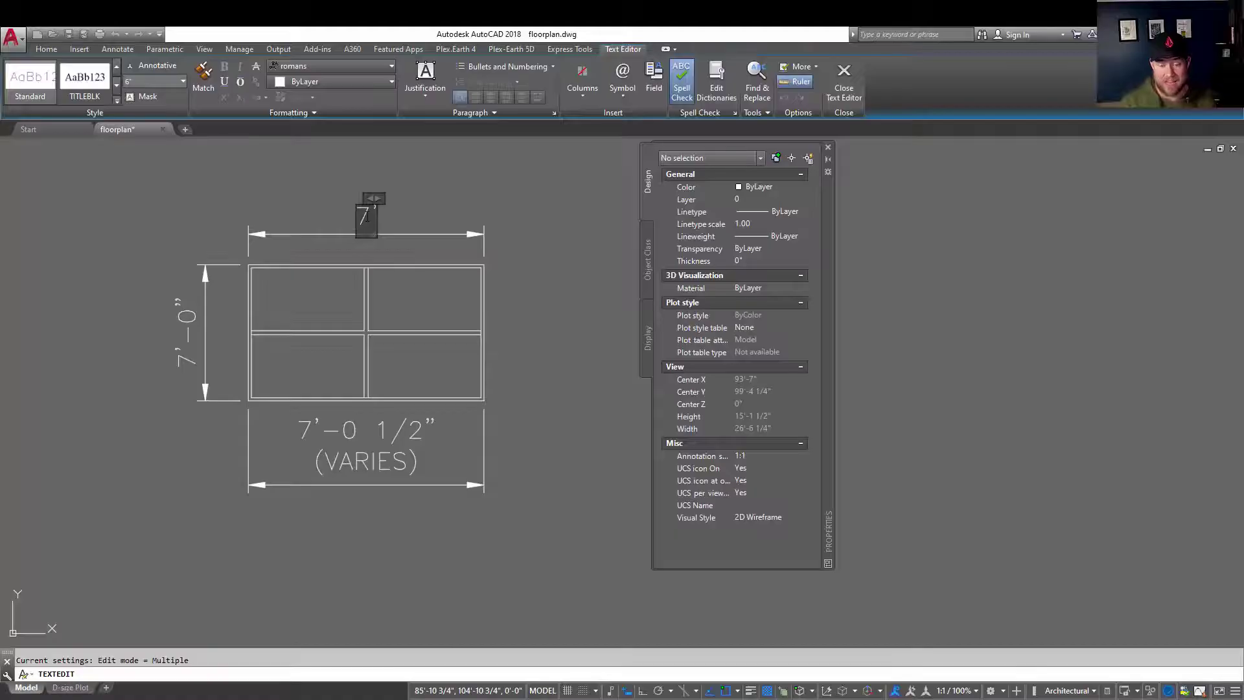
{"action": "key", "text": "Delete"}
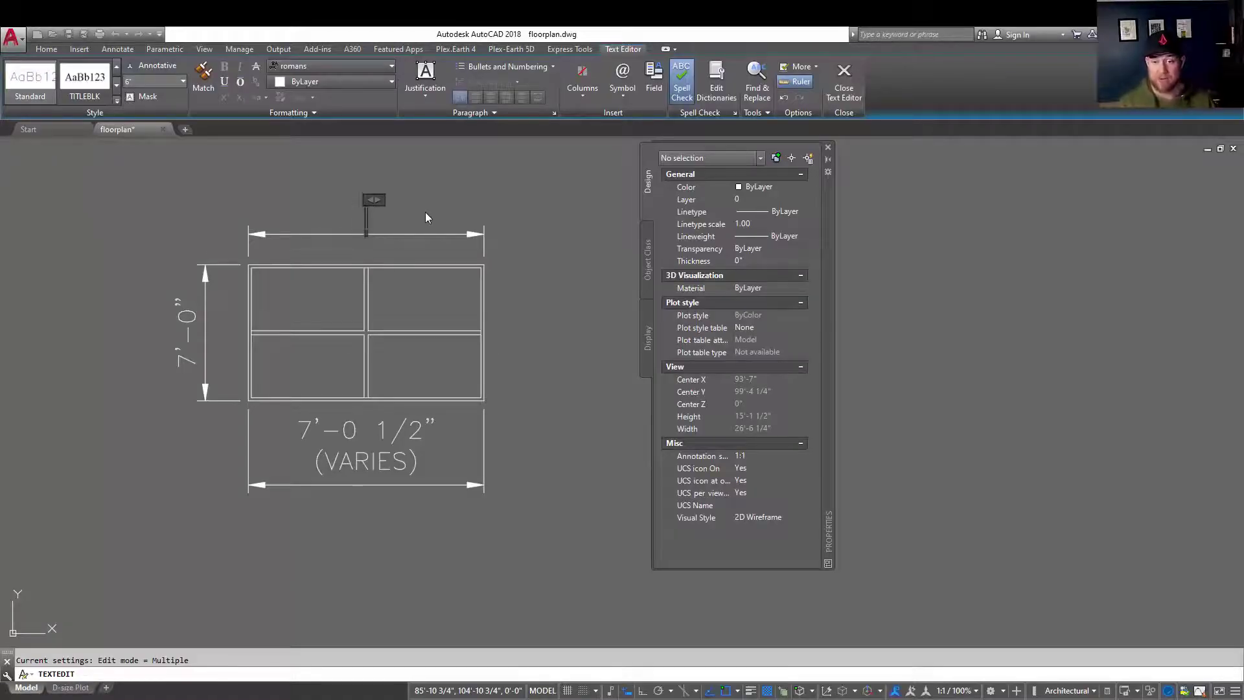
{"action": "left_click", "coordinate": [525, 179]}
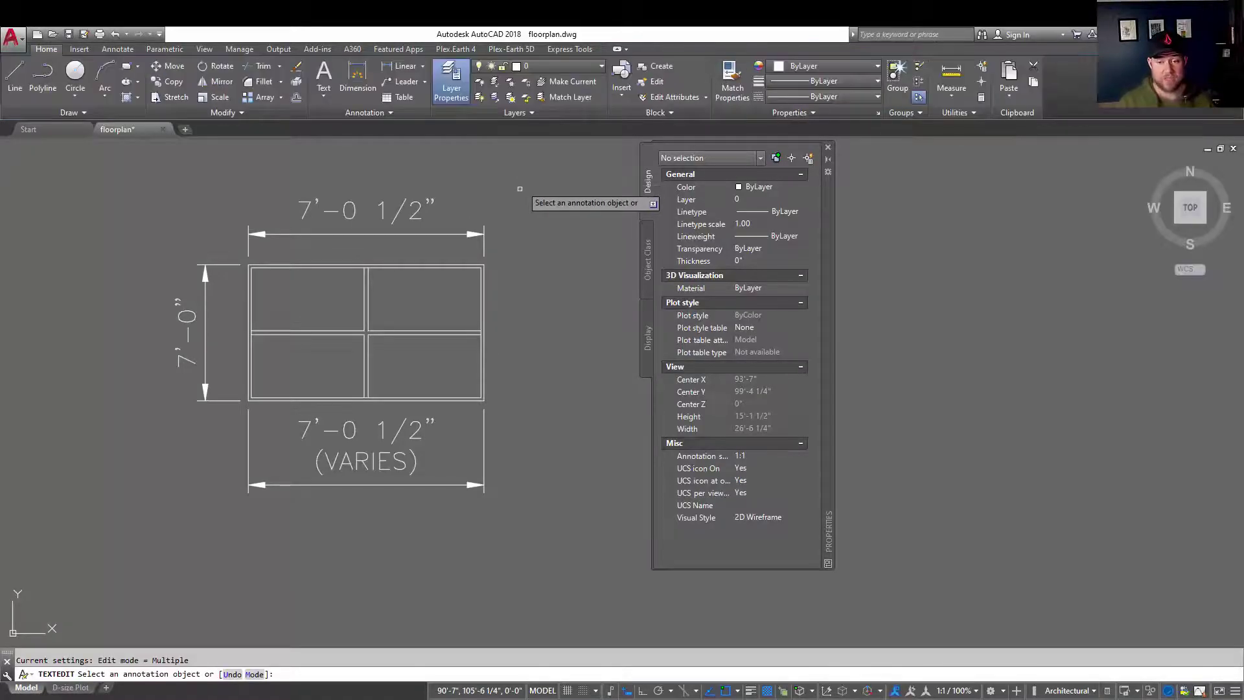
{"action": "key", "text": "Escape"}
- Reselect the top dimension, cancel a stretch, and start selecting the bottom dimension
{"action": "left_click", "coordinate": [528, 243]}
{"action": "left_click", "coordinate": [263, 223]}
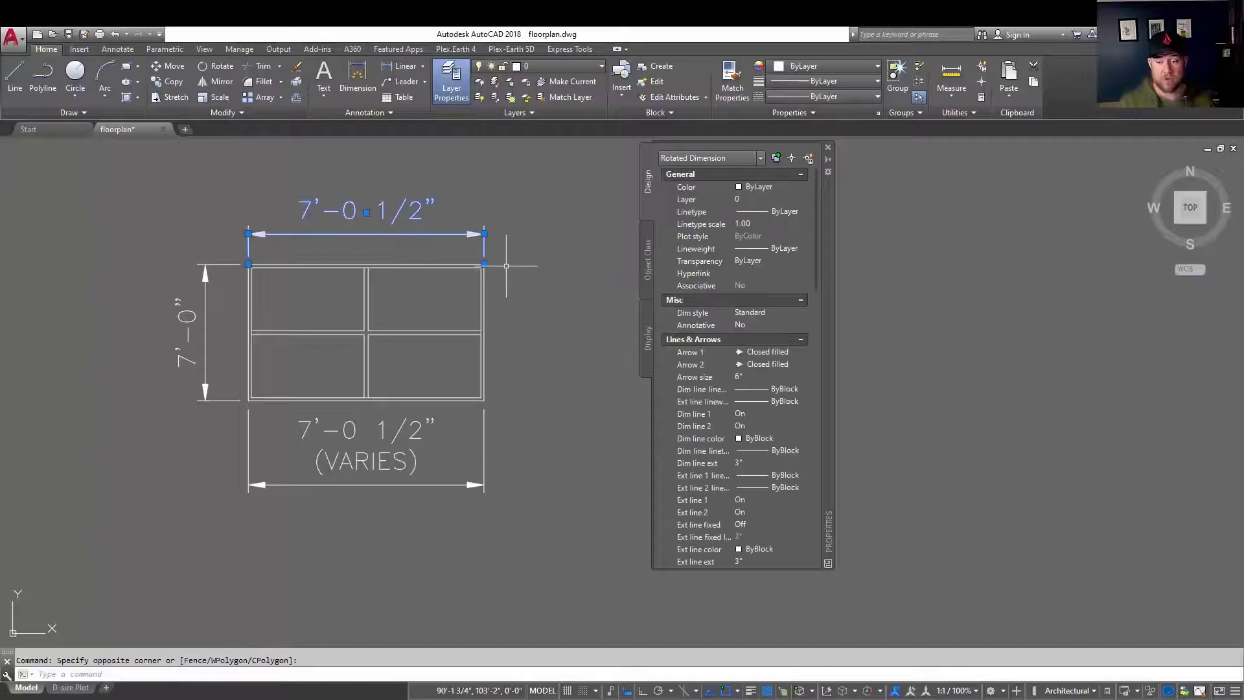
{"action": "left_click", "coordinate": [485, 264]}
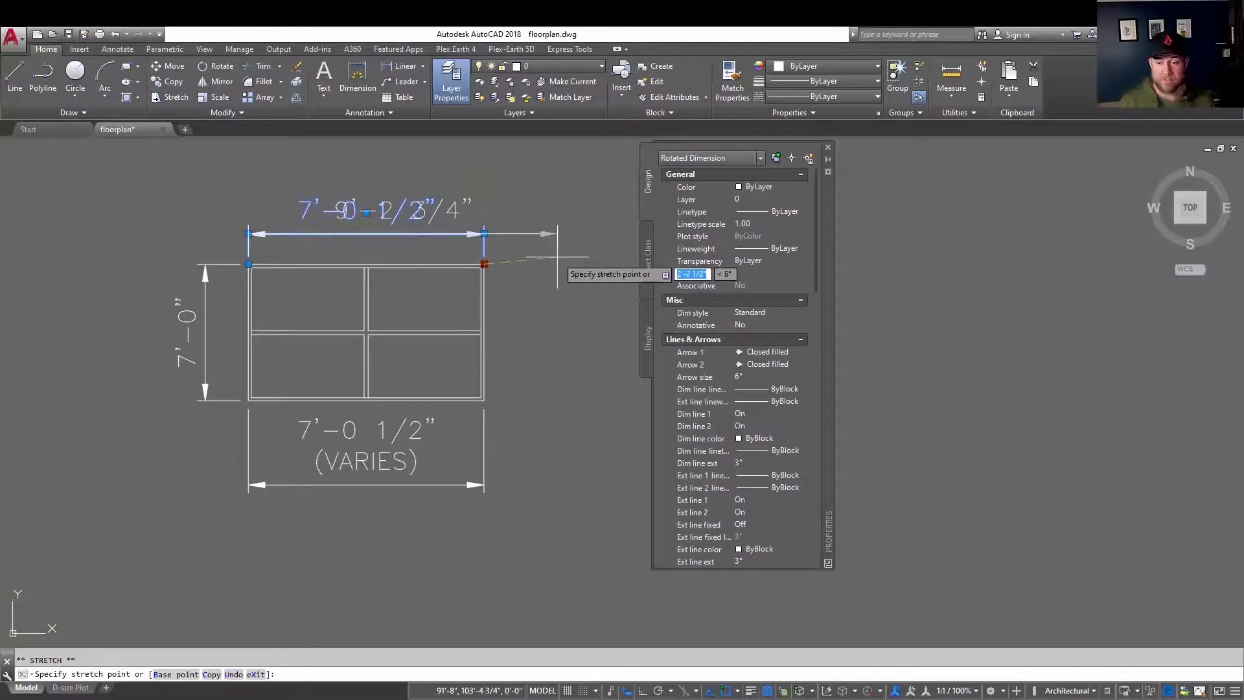
{"action": "key", "text": "Escape"}
{"action": "left_click", "coordinate": [391, 519]}
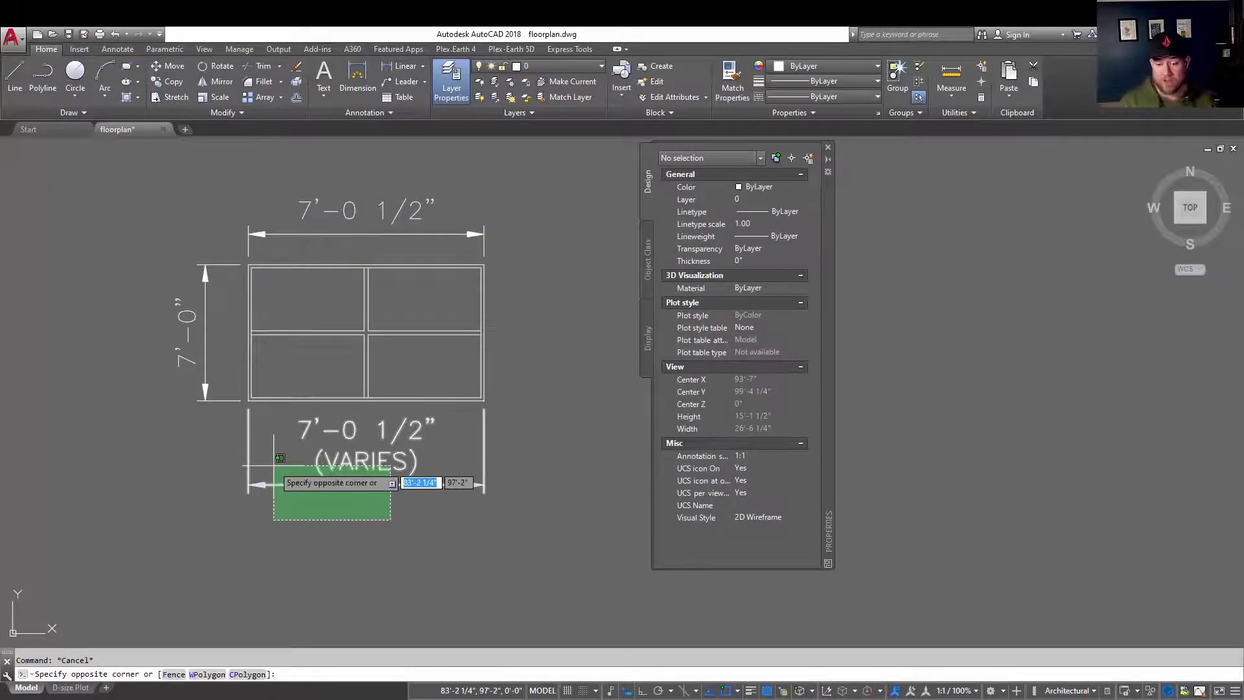
- Select the bottom dimension with its similar dimensions and clear the *VARIES* text override in Properties
{"action": "left_click", "coordinate": [278, 442]}
{"action": "right_click", "coordinate": [274, 444]}
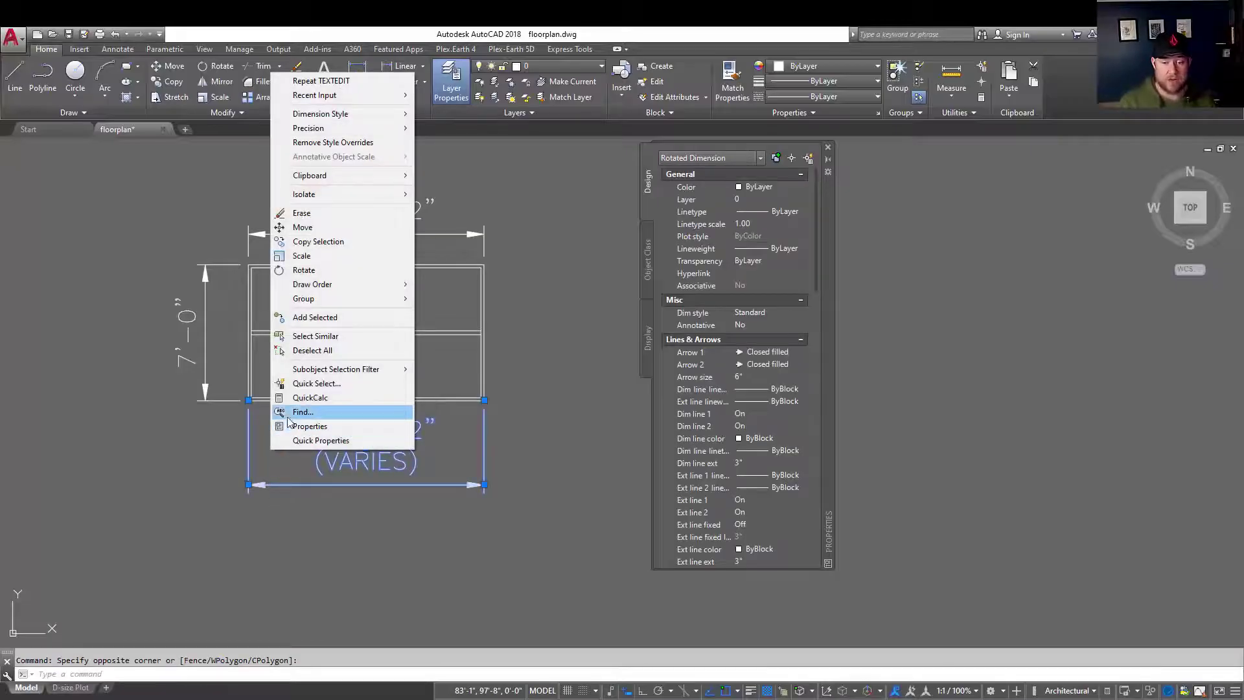
{"action": "left_click", "coordinate": [305, 336]}
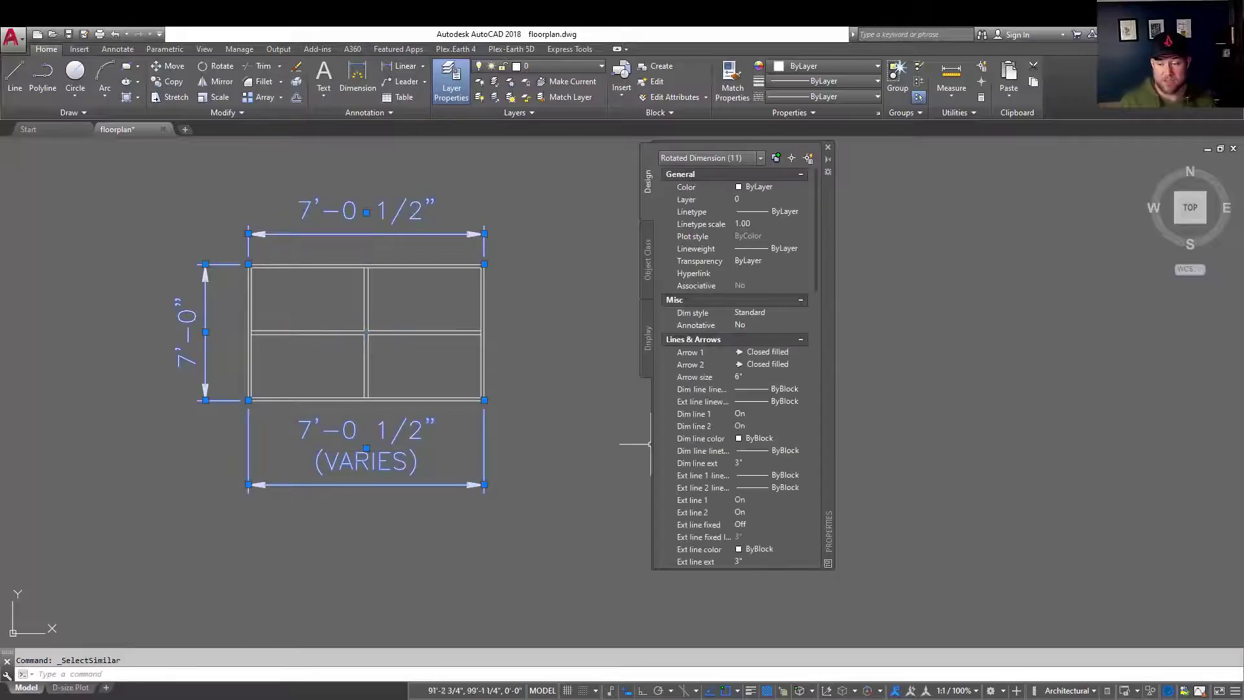
{"action": "scroll", "coordinate": [668, 453], "scroll_direction": "down", "scroll_amount": 5}
{"action": "left_click", "coordinate": [758, 486]}
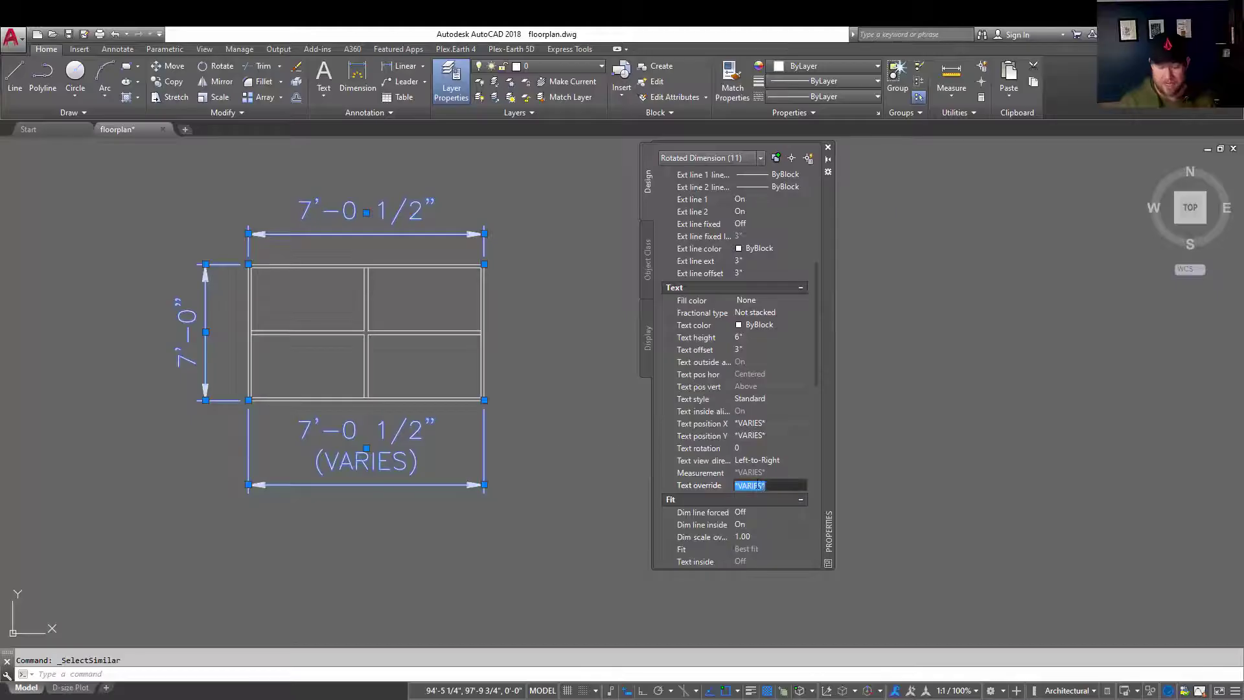
{"action": "key", "text": "BackSpace"}
{"action": "key", "text": "Return"}
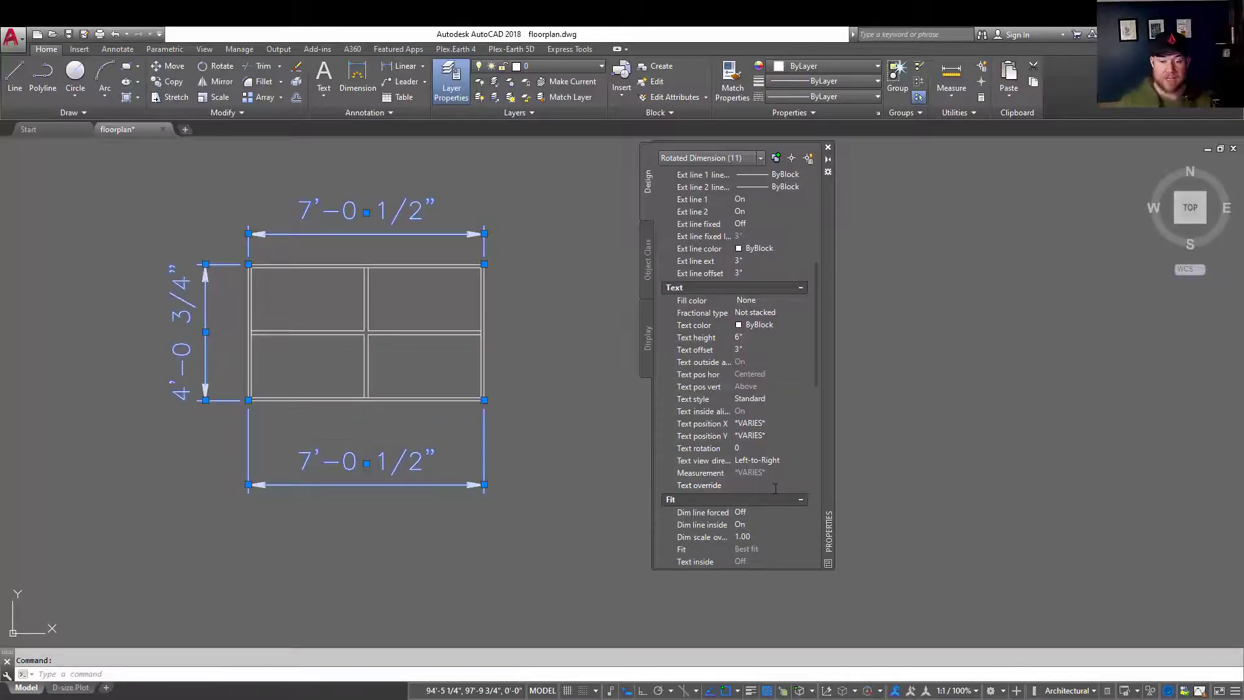
{"action": "left_click", "coordinate": [528, 489]}
{"action": "key", "text": "Escape"}
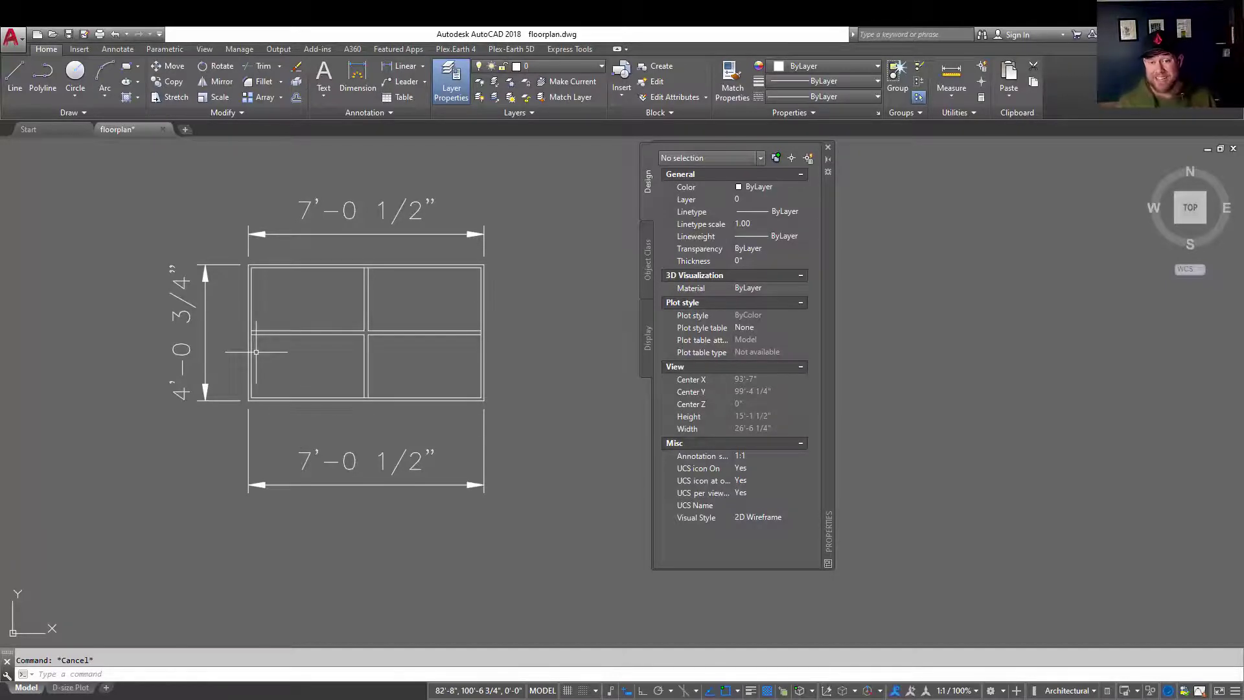
- Zoom out to the floor plan and reset the right 33' dimension's text position
{"action": "scroll", "coordinate": [256, 352], "scroll_direction": "down", "scroll_amount": 6}
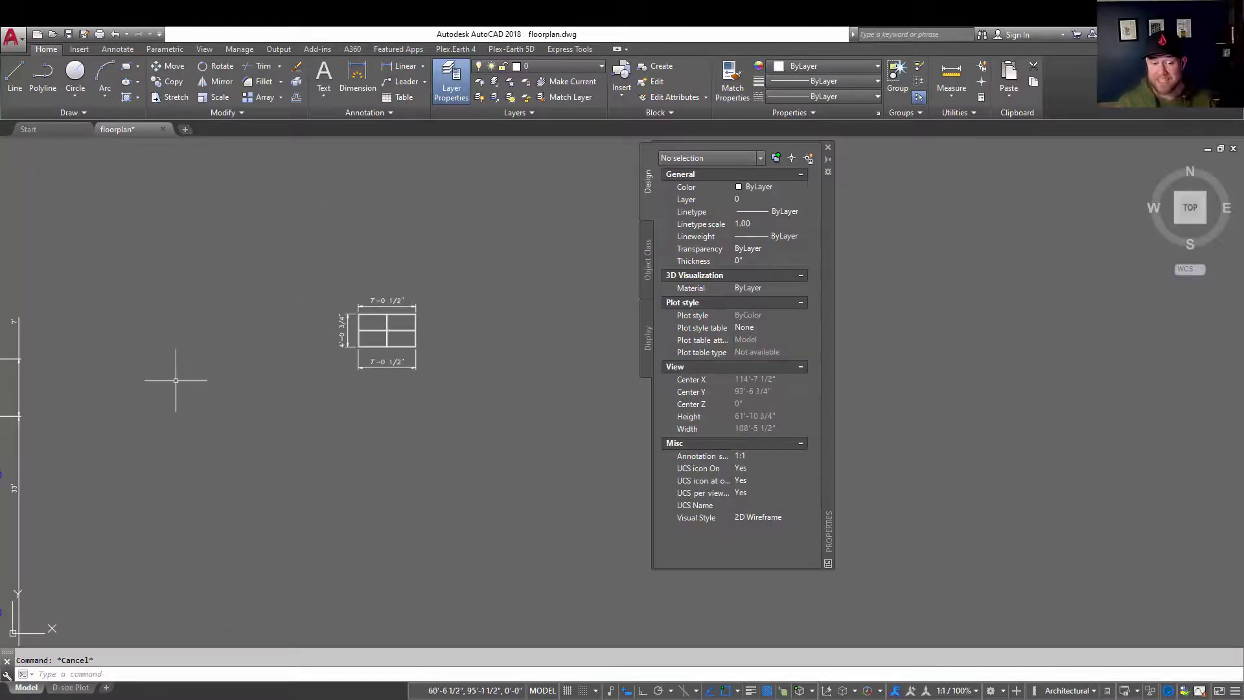
{"action": "mouse_move", "coordinate": [176, 381]}
{"action": "middle_mouse_down"}
{"action": "mouse_move", "coordinate": [328, 292]}
{"action": "mouse_move", "coordinate": [446, 292]}
{"action": "middle_mouse_up"}
{"action": "mouse_move", "coordinate": [223, 321]}
{"action": "middle_mouse_down"}
{"action": "mouse_move", "coordinate": [231, 343]}
{"action": "mouse_move", "coordinate": [363, 304]}
{"action": "middle_mouse_up"}
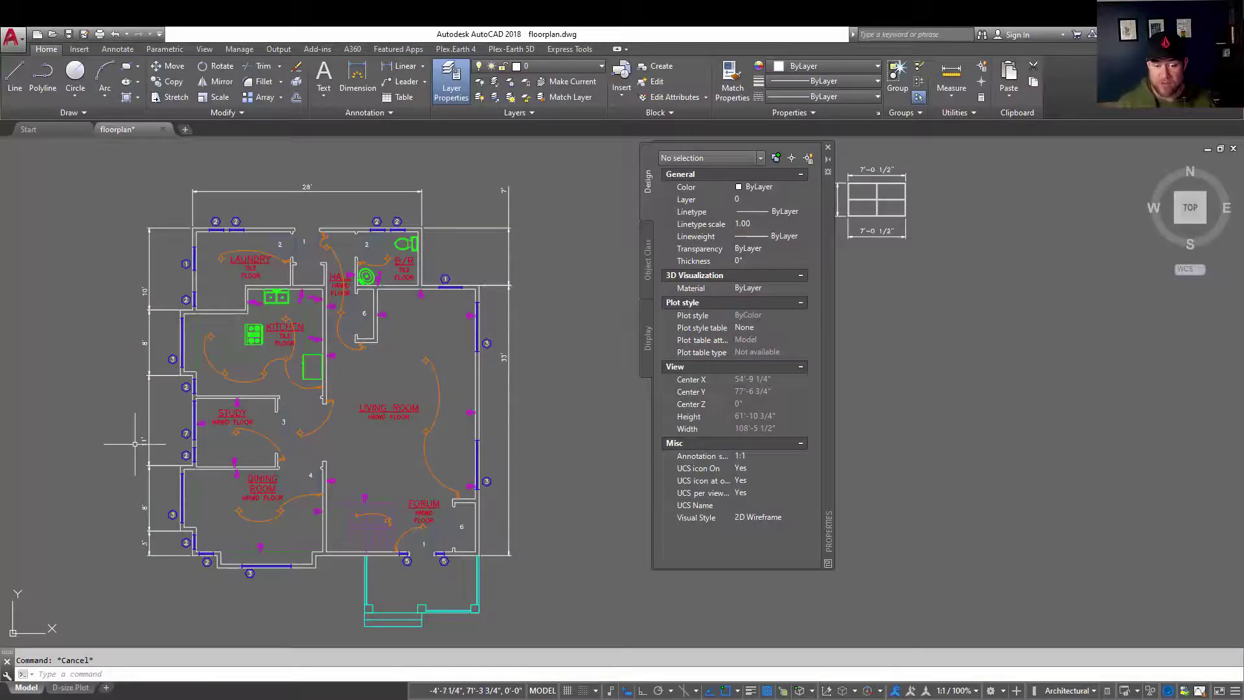
{"action": "left_click", "coordinate": [507, 361]}
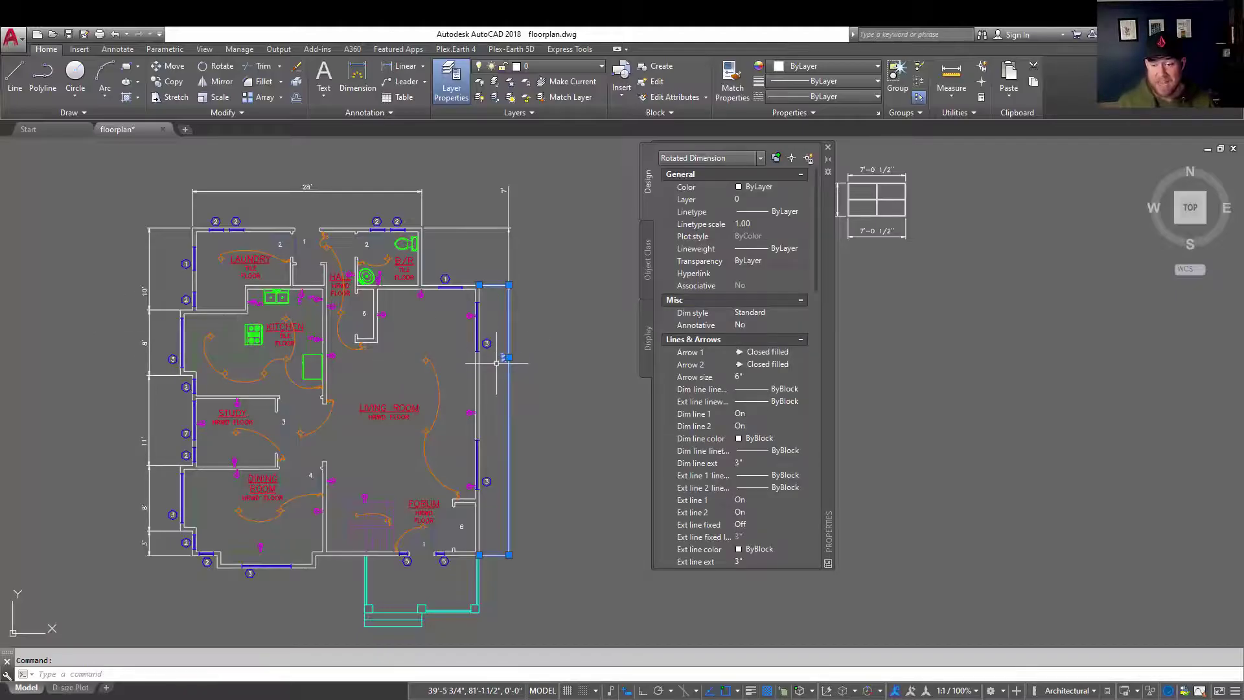
{"action": "mouse_move", "coordinate": [508, 357]}
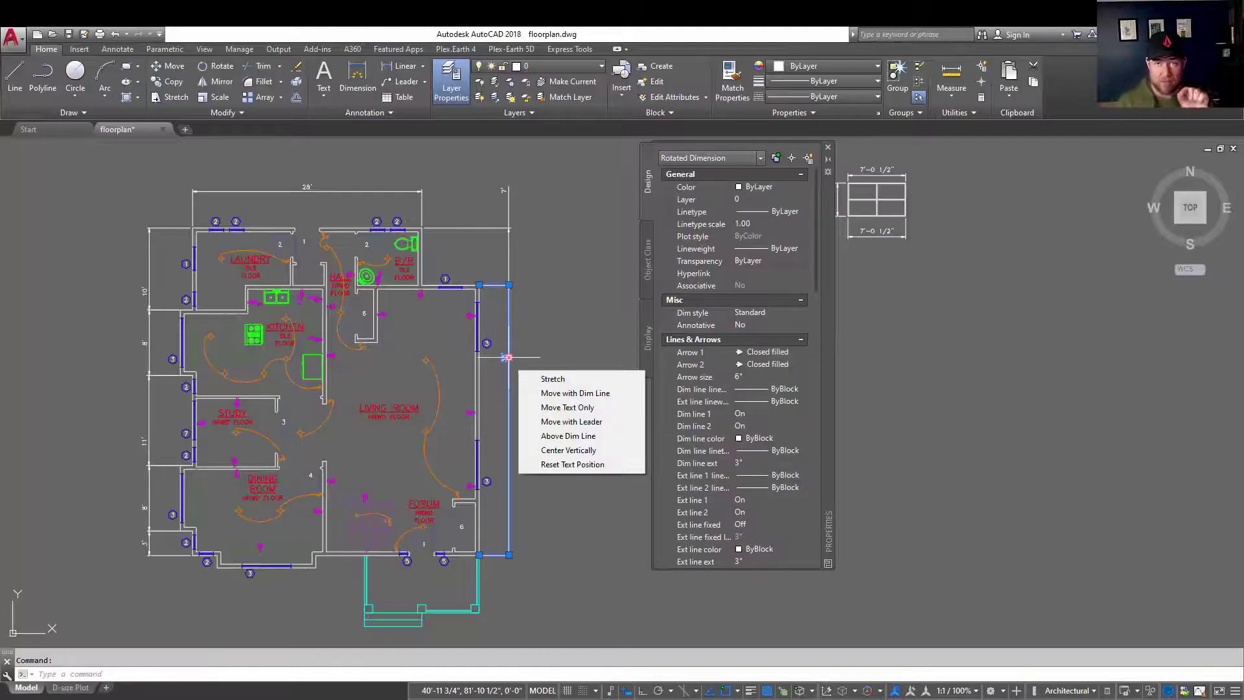
{"action": "left_click", "coordinate": [591, 468]}
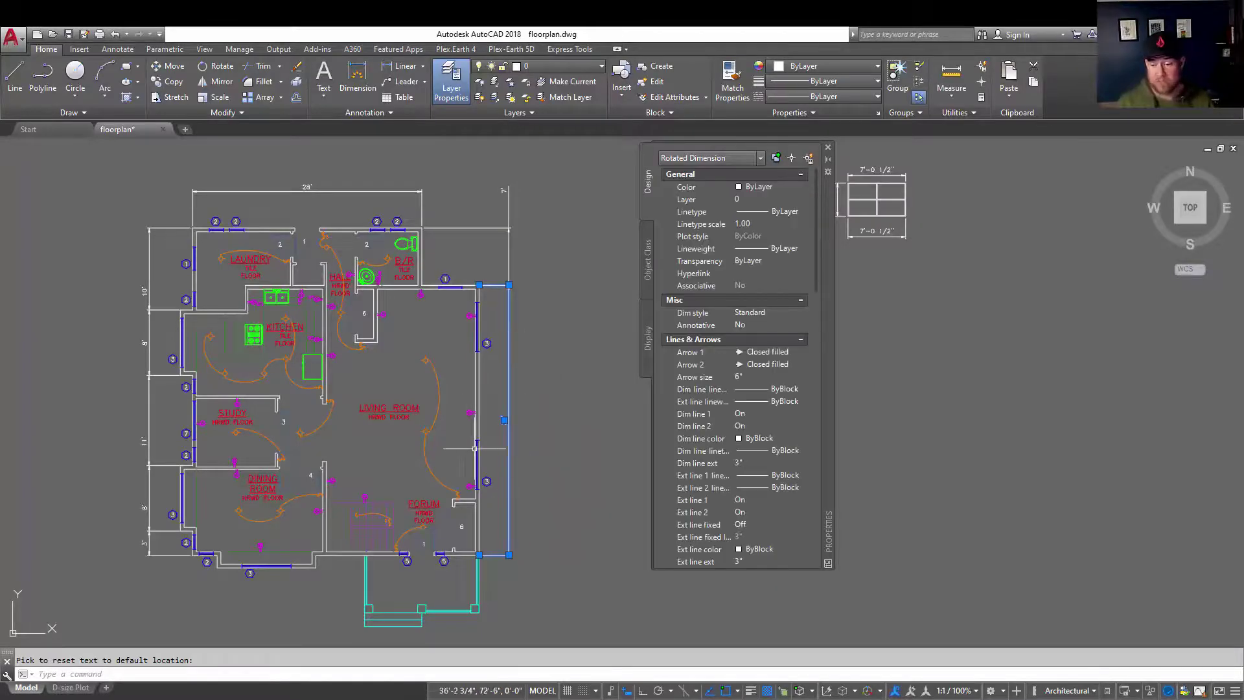
{"action": "key", "text": "Escape"}
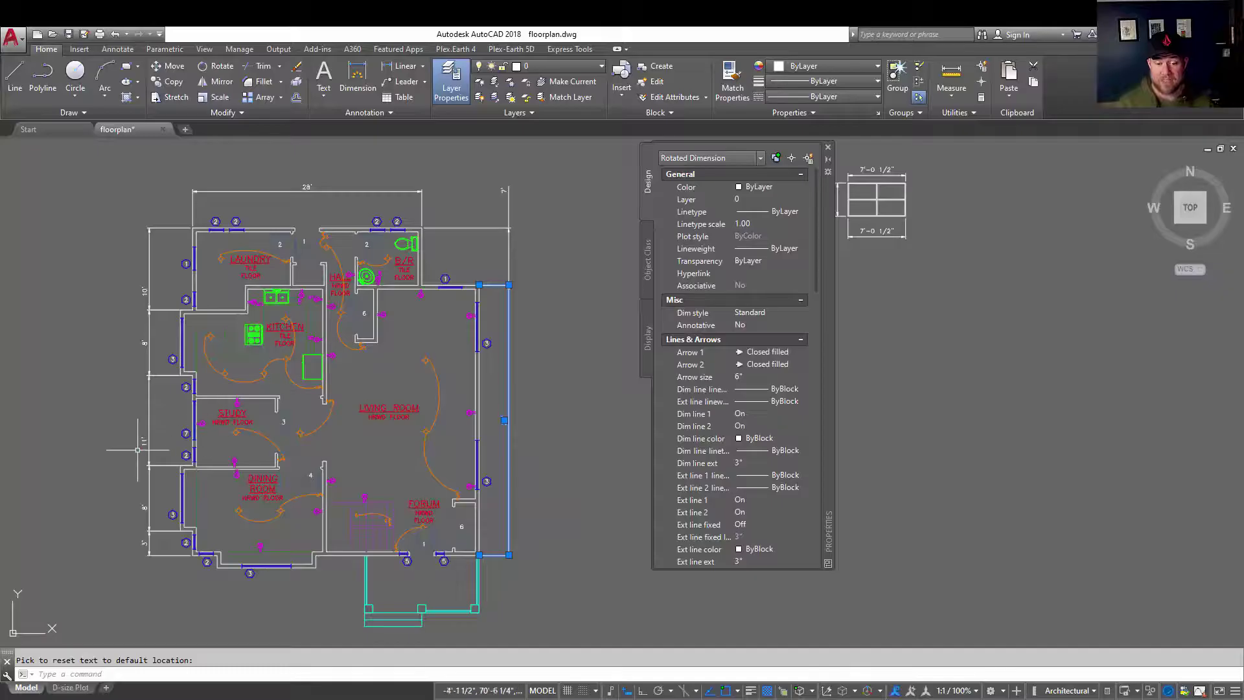
- Reset the left 11' vertical dimension's text to its default position
{"action": "left_click", "coordinate": [144, 440]}
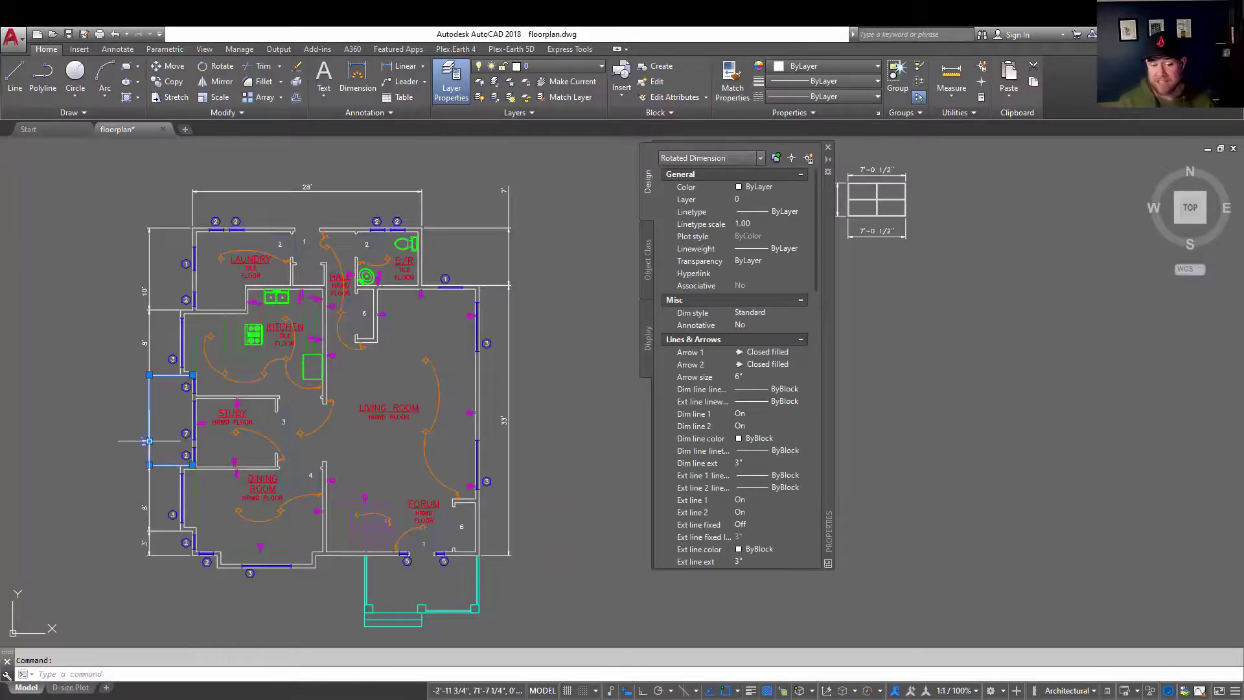
{"action": "mouse_move", "coordinate": [149, 441]}
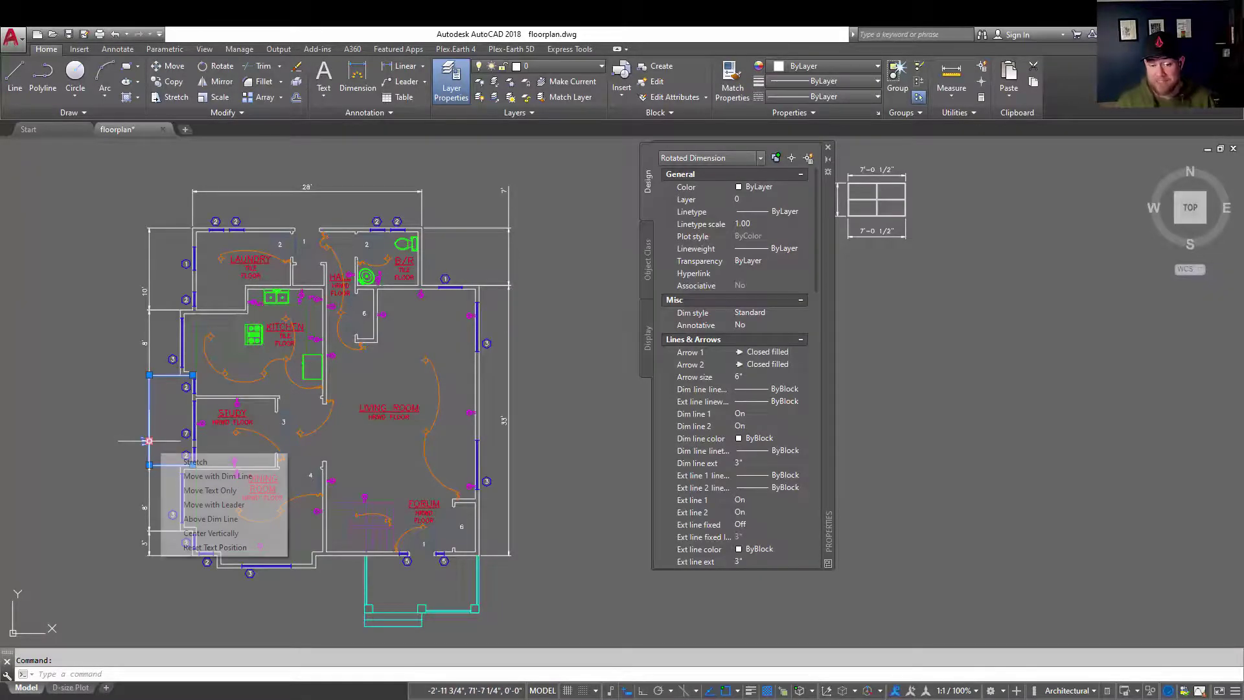
{"action": "left_click", "coordinate": [215, 548]}
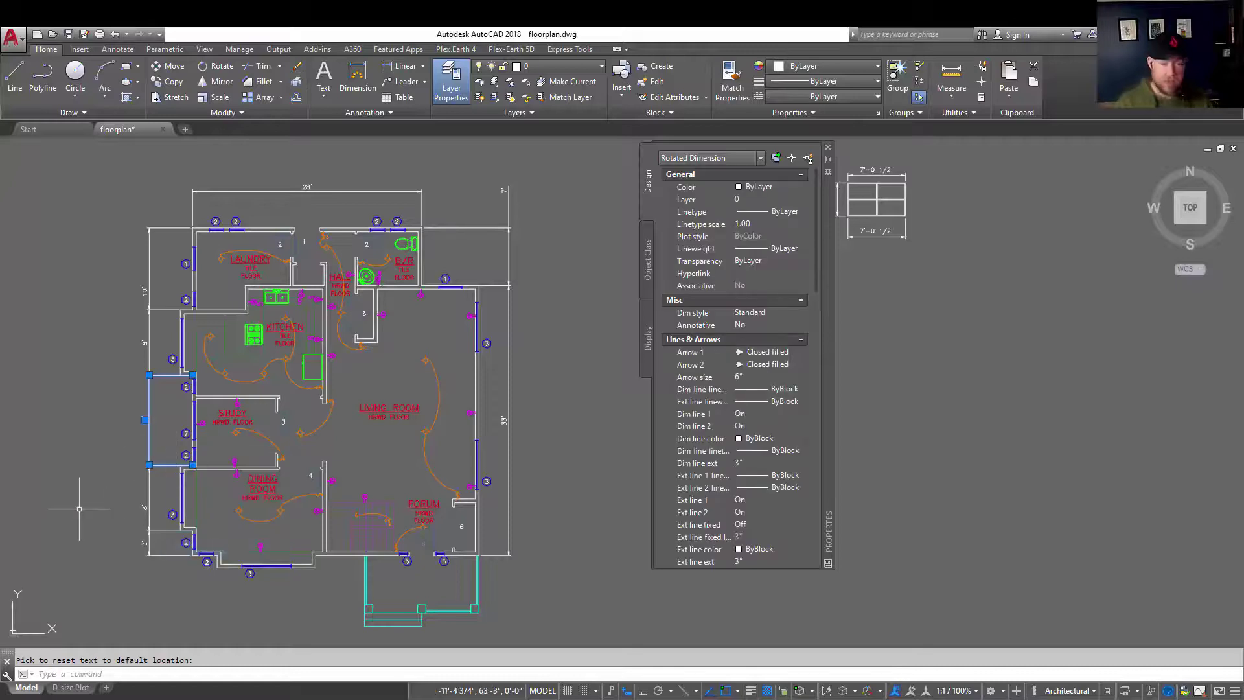
{"action": "key", "text": "Escape"}
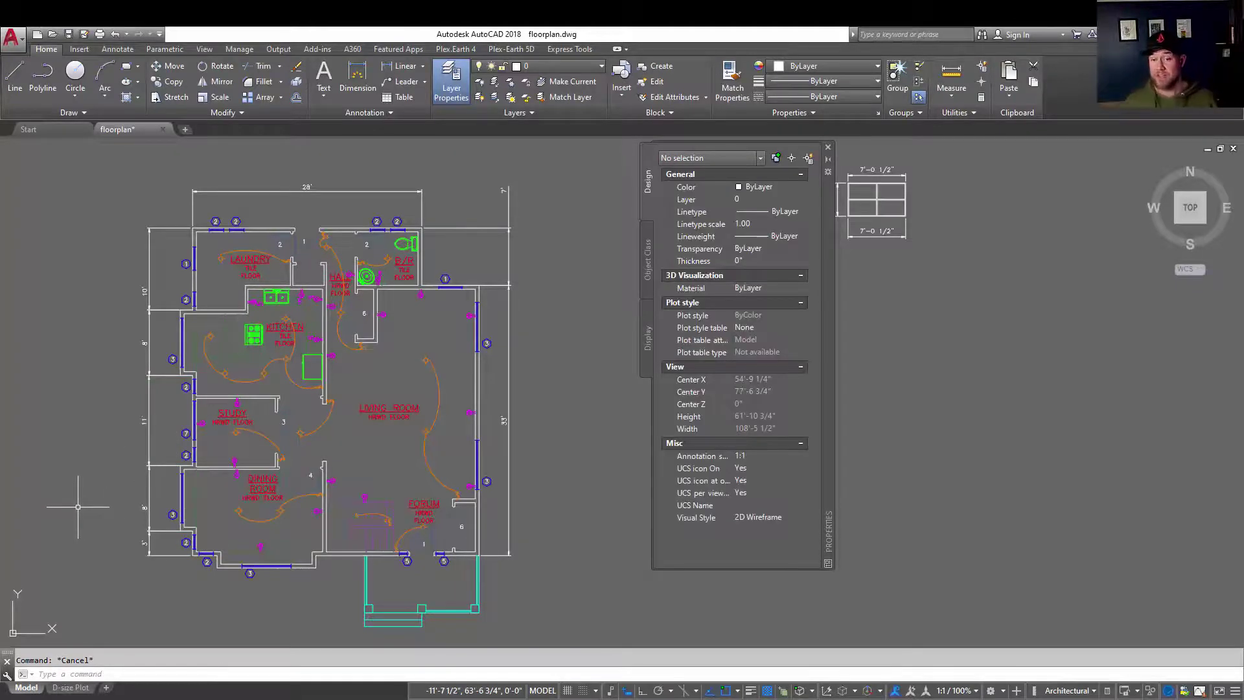